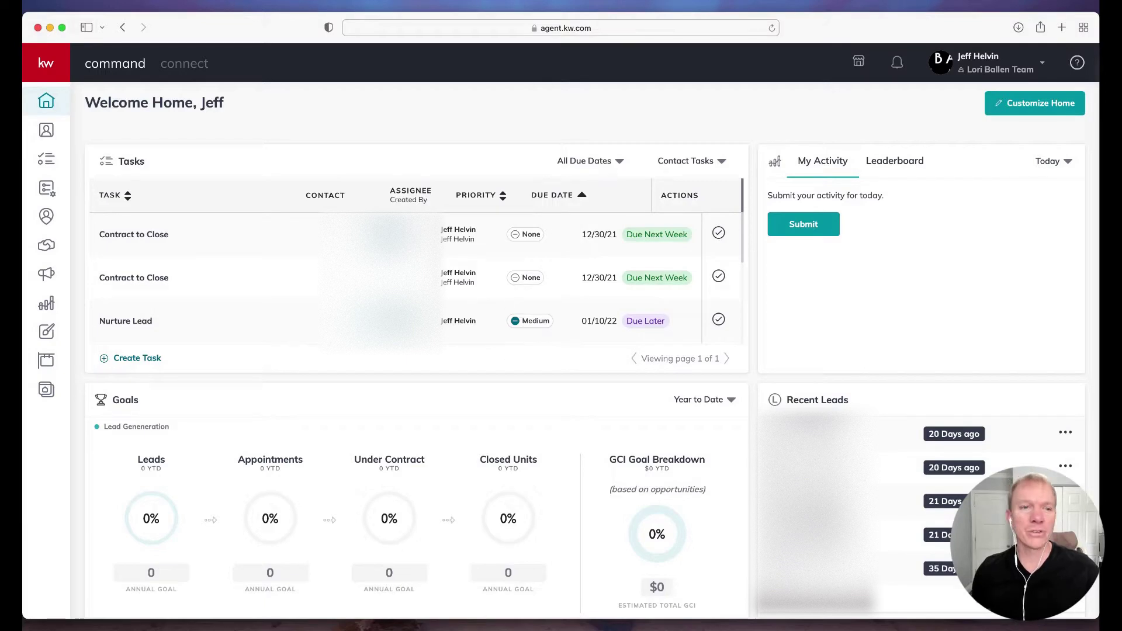
Step: Open the Referrals dashboard from the left sidebar
{"action": "left_click", "coordinate": [47, 218]}
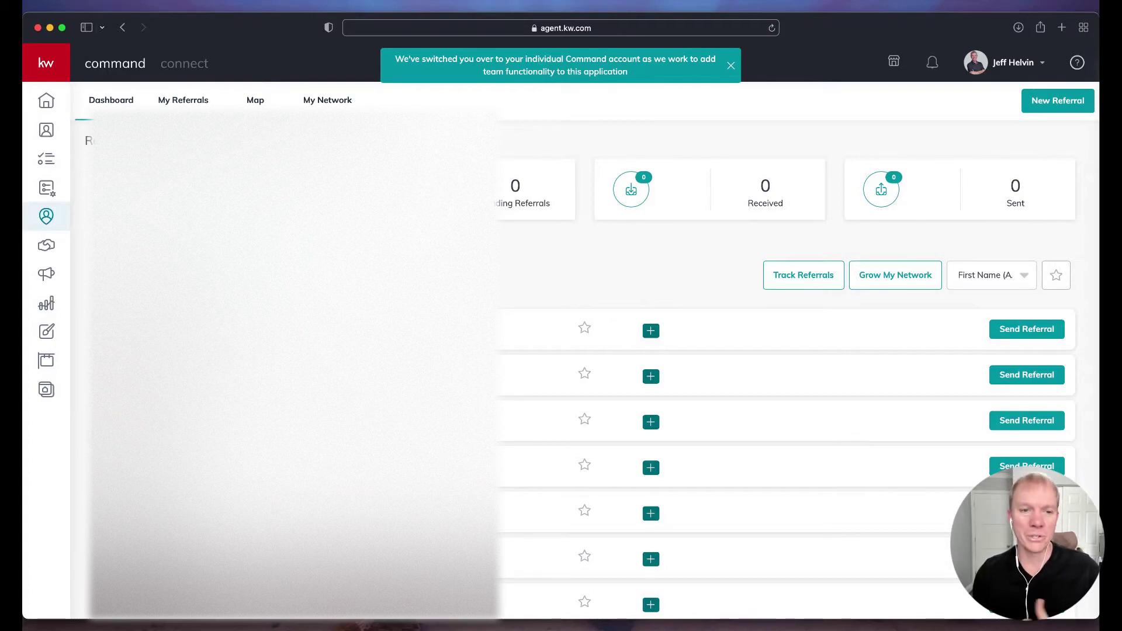
{"action": "scroll", "coordinate": [672, 351], "scroll_direction": "down", "scroll_amount": 2}
{"action": "scroll", "coordinate": [672, 351], "scroll_direction": "up", "scroll_amount": 2}
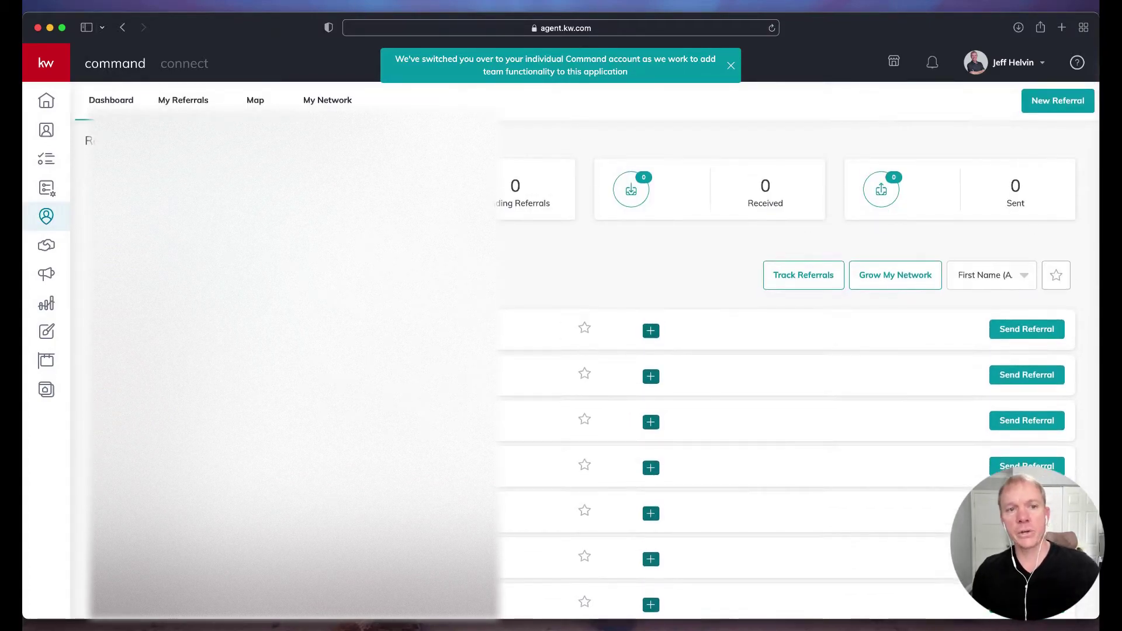
{"action": "left_click", "coordinate": [51, 218]}
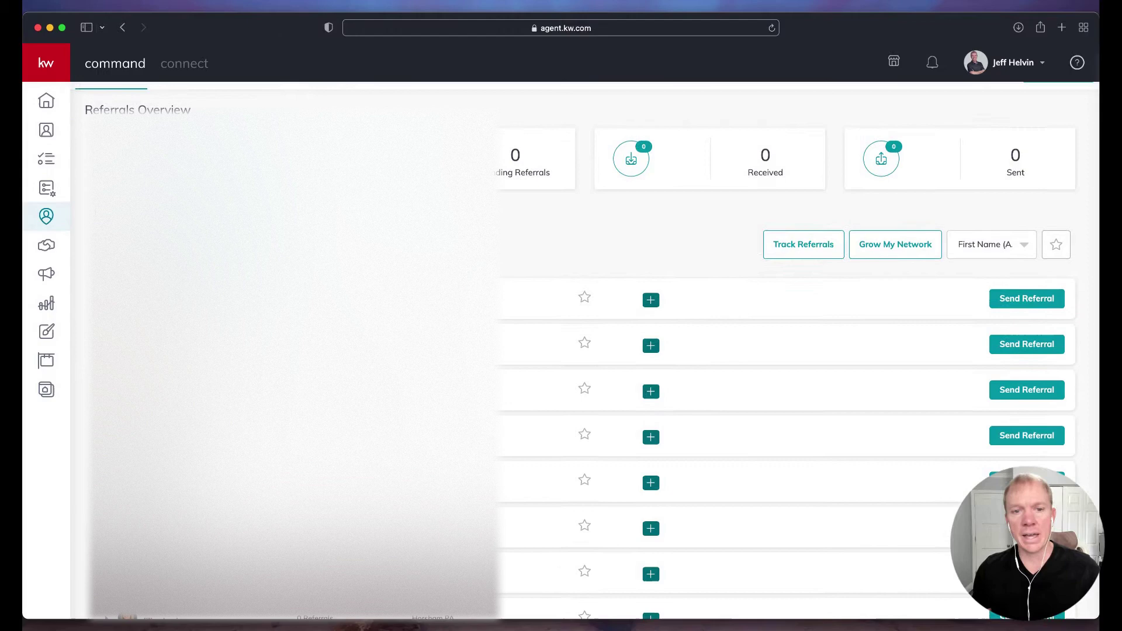
{"action": "scroll", "coordinate": [584, 351], "scroll_direction": "down", "scroll_amount": 2}
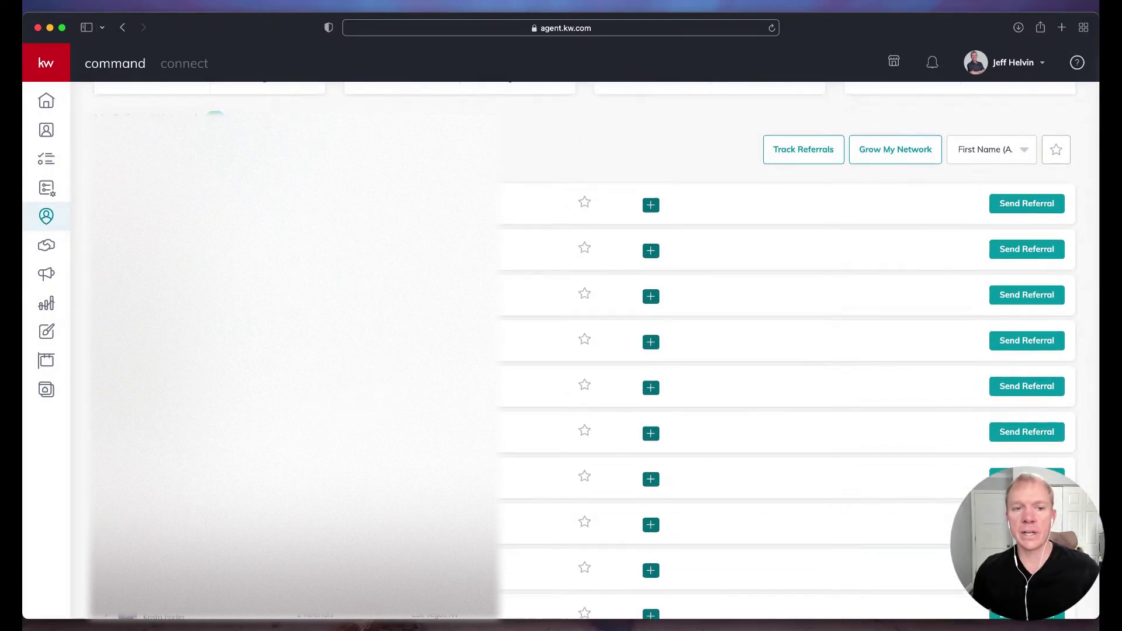
{"action": "scroll", "coordinate": [602, 499], "scroll_direction": "down", "scroll_amount": 2}
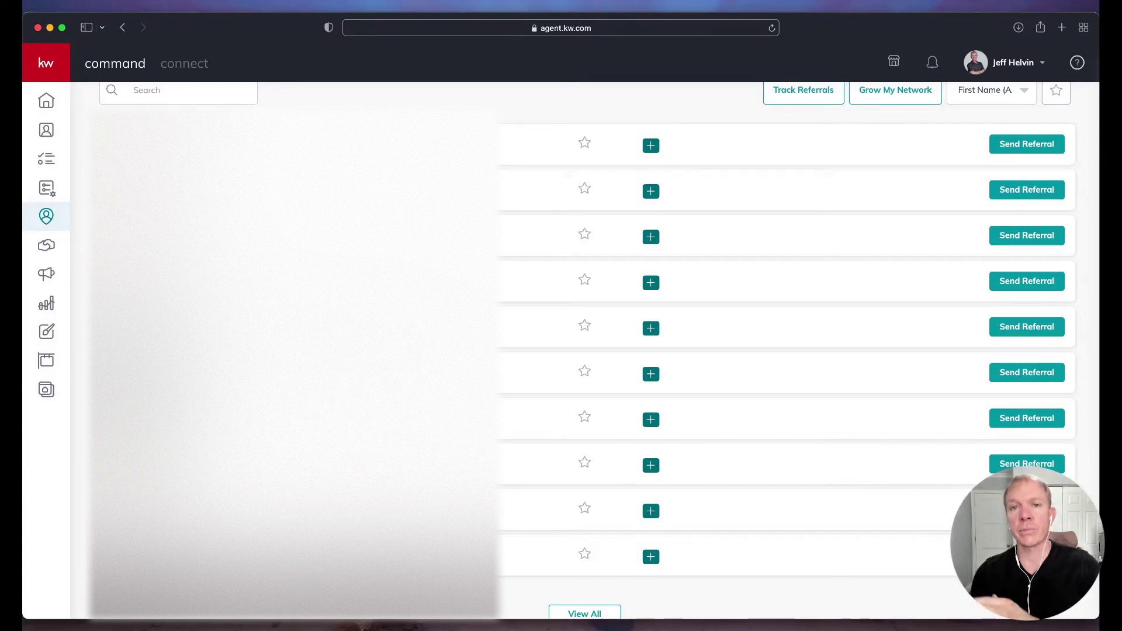
{"action": "scroll", "coordinate": [541, 516], "scroll_direction": "down", "scroll_amount": 1}
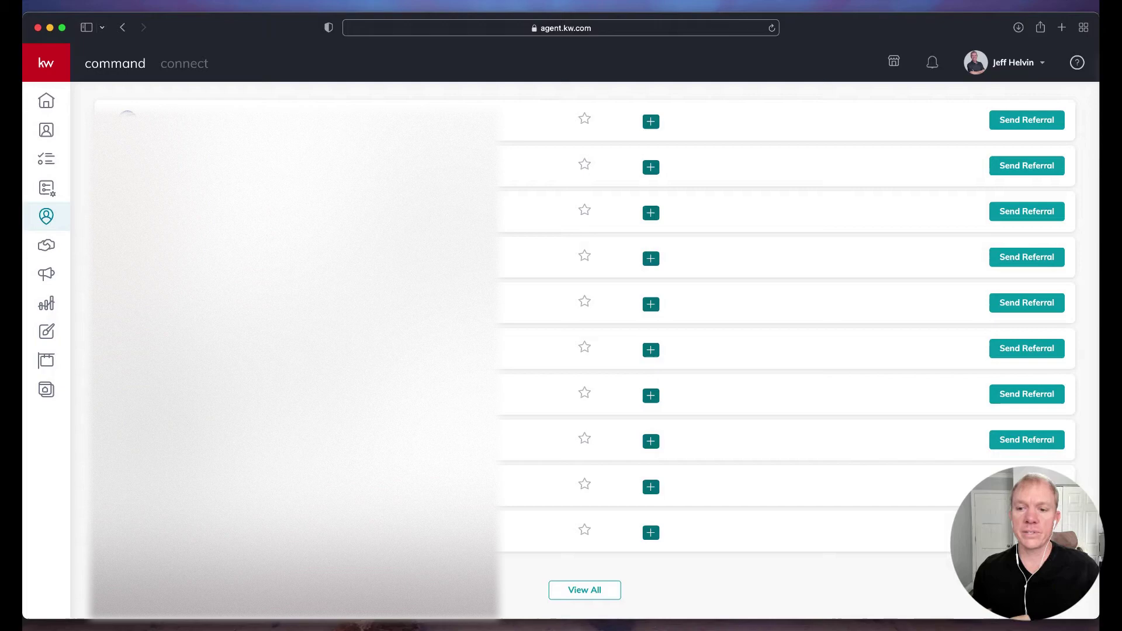
Step: Start a Referral Request to a connected agent and set the referral fee slider to 25%
{"action": "left_click", "coordinate": [651, 393]}
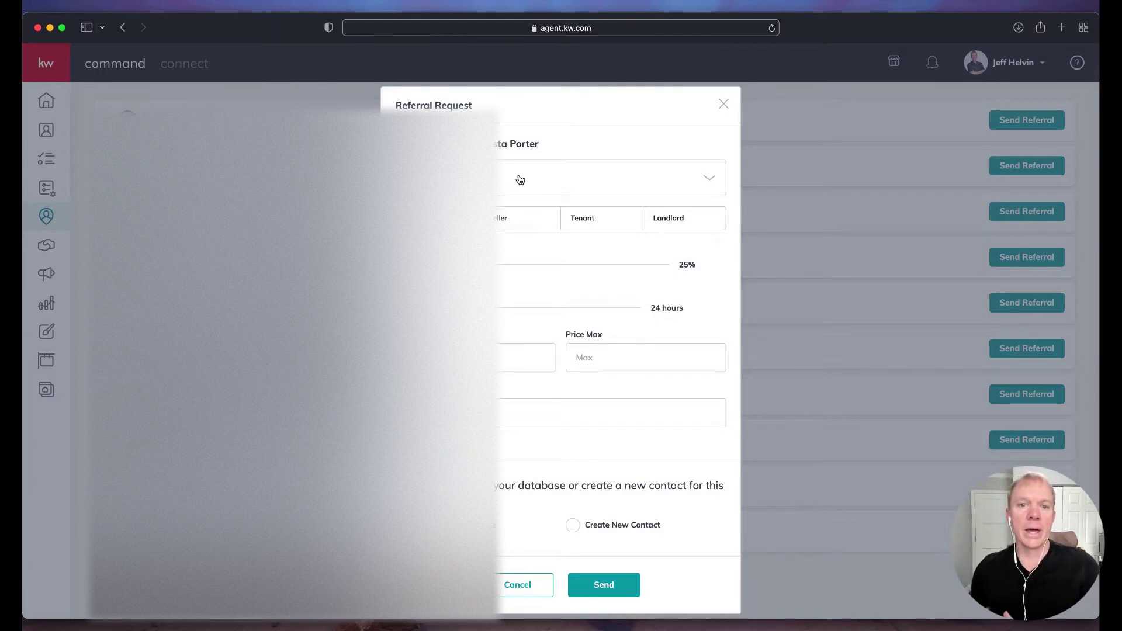
{"action": "scroll", "coordinate": [538, 188], "scroll_direction": "down", "scroll_amount": 1}
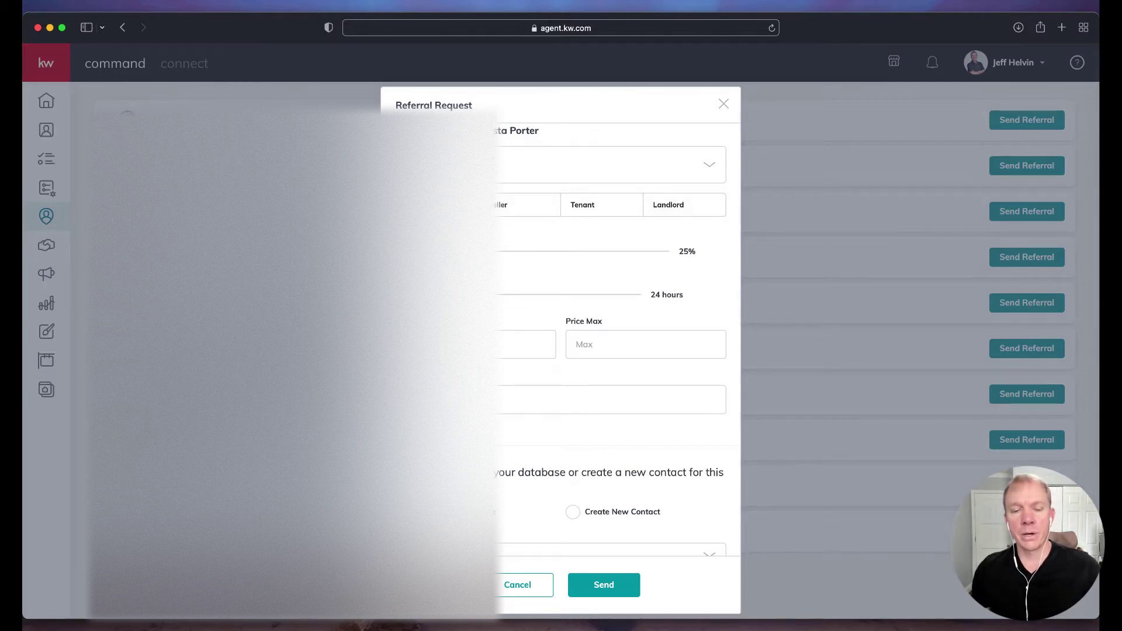
{"action": "mouse_move", "coordinate": [478, 251]}
{"action": "left_mouse_down"}
{"action": "mouse_move", "coordinate": [516, 250]}
{"action": "mouse_move", "coordinate": [472, 250]}
{"action": "left_mouse_up"}
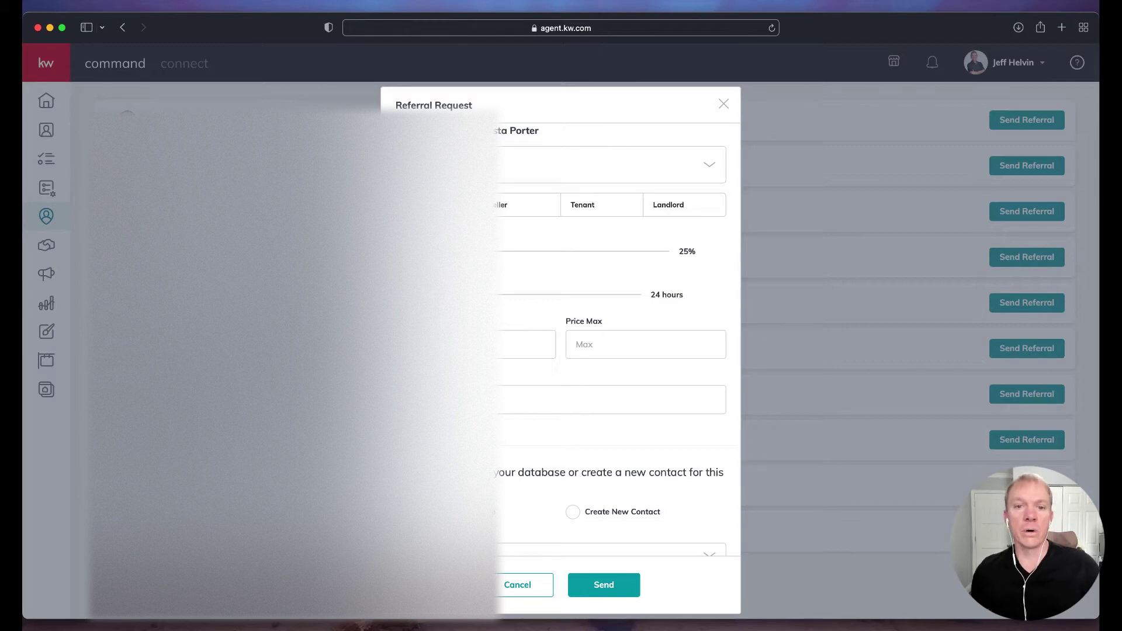
{"action": "mouse_move", "coordinate": [478, 251]}
{"action": "left_mouse_down"}
{"action": "mouse_move", "coordinate": [646, 250]}
{"action": "mouse_move", "coordinate": [465, 251]}
{"action": "left_mouse_up"}
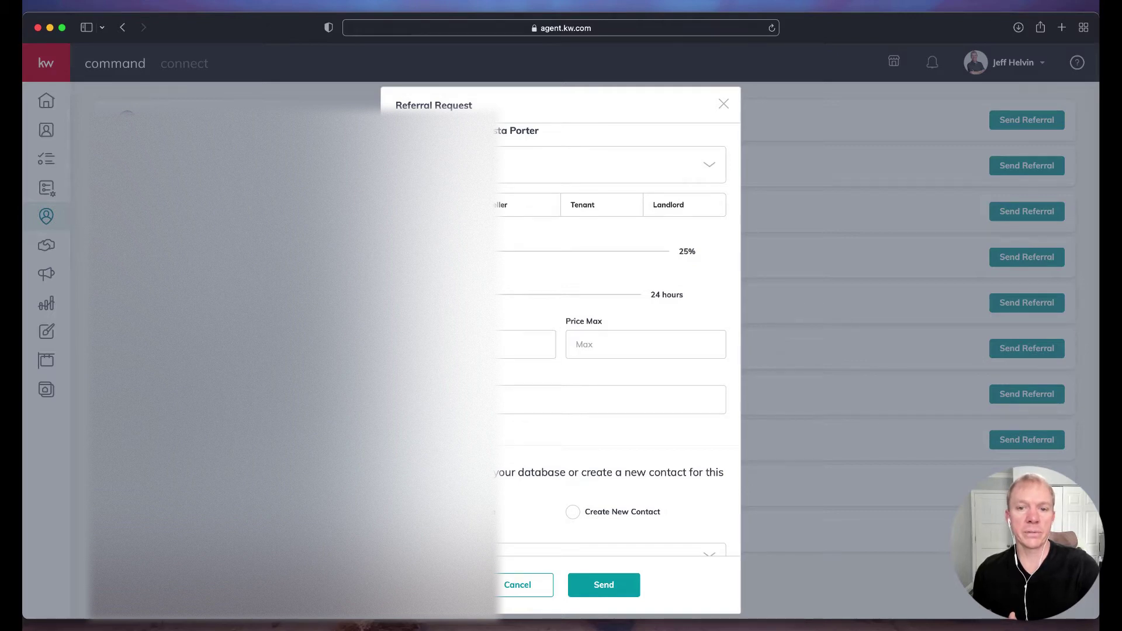
{"action": "scroll", "coordinate": [510, 276], "scroll_direction": "down", "scroll_amount": 2}
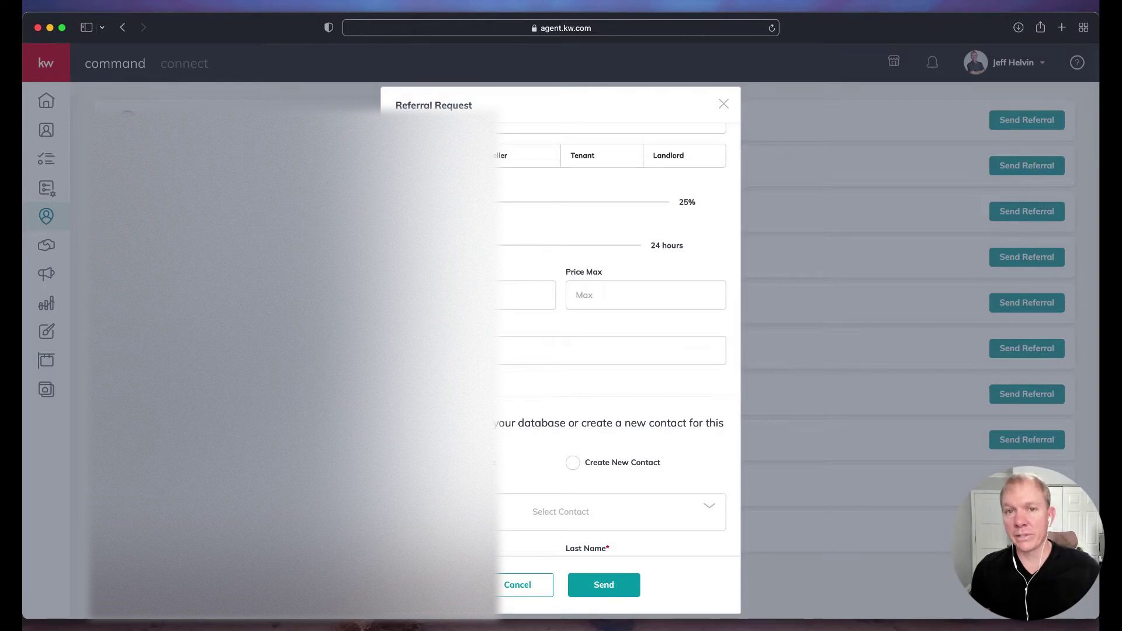
{"action": "scroll", "coordinate": [613, 351], "scroll_direction": "up", "scroll_amount": 1}
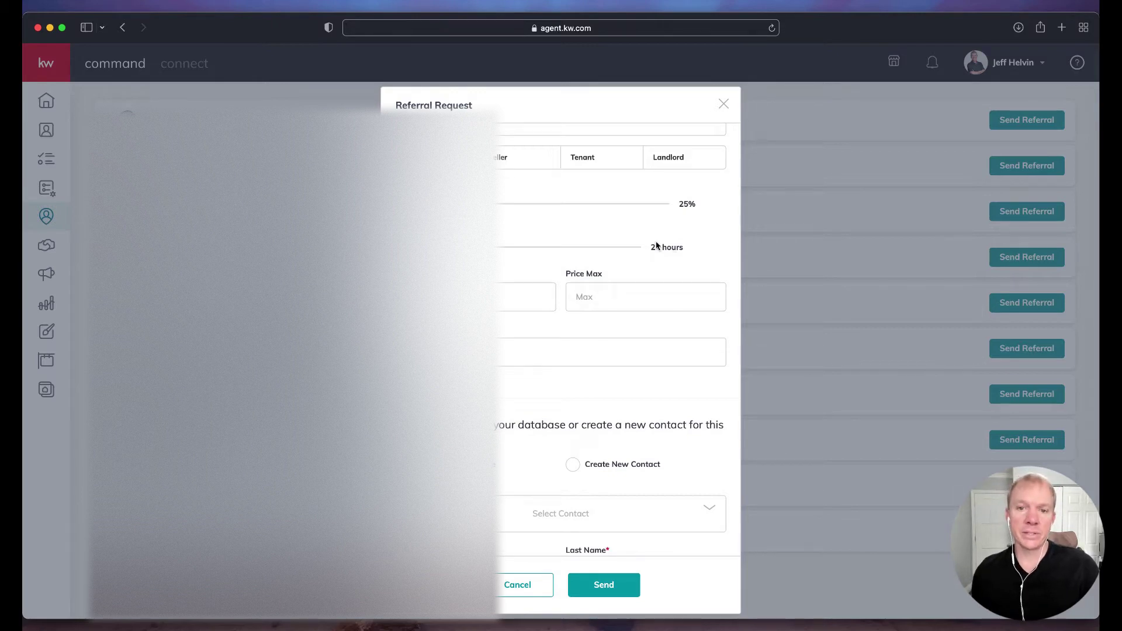
{"action": "scroll", "coordinate": [502, 249], "scroll_direction": "down", "scroll_amount": 2}
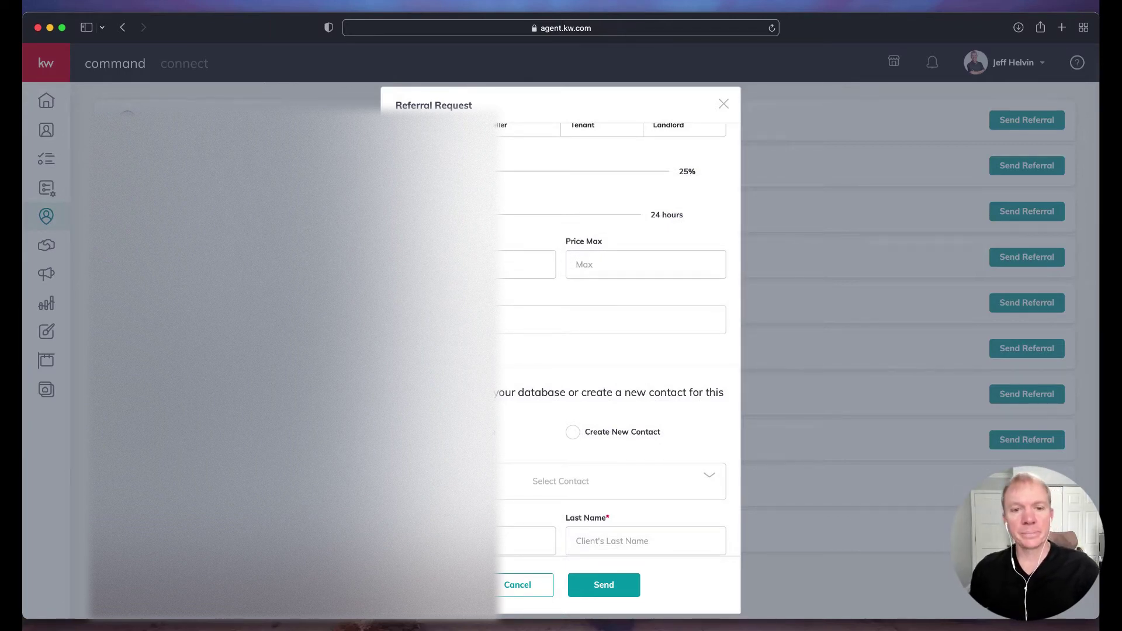
{"action": "scroll", "coordinate": [526, 249], "scroll_direction": "down", "scroll_amount": 1}
Step: Leave Price Min empty and enter 500,000 as the Price Max
{"action": "left_click", "coordinate": [526, 248]}
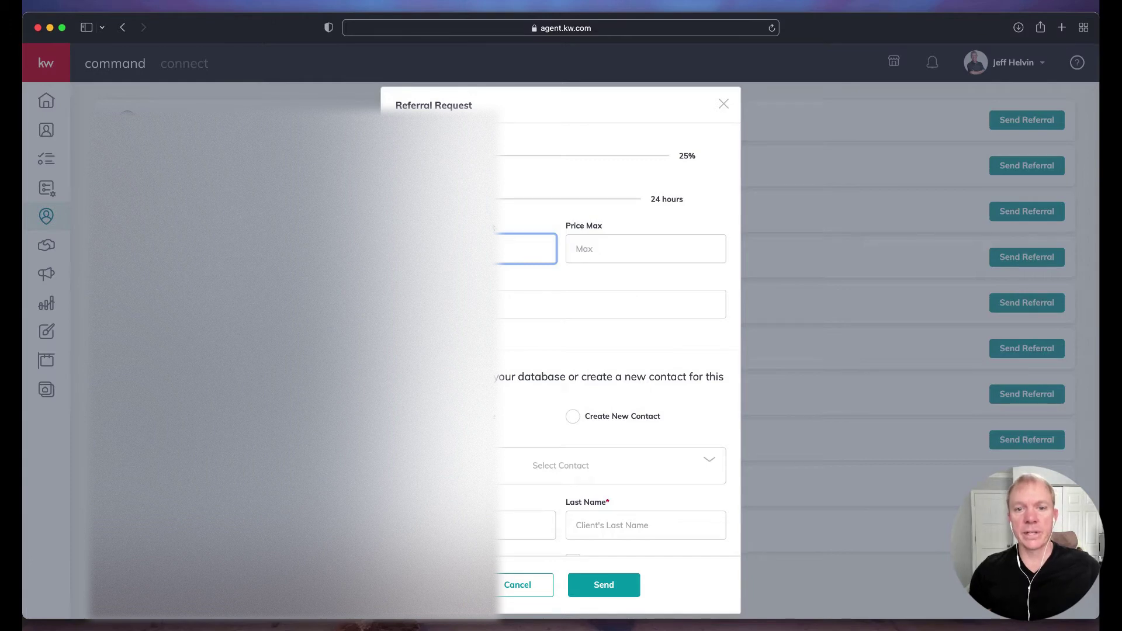
{"action": "left_click", "coordinate": [579, 248]}
{"action": "type", "text": "500,000"}
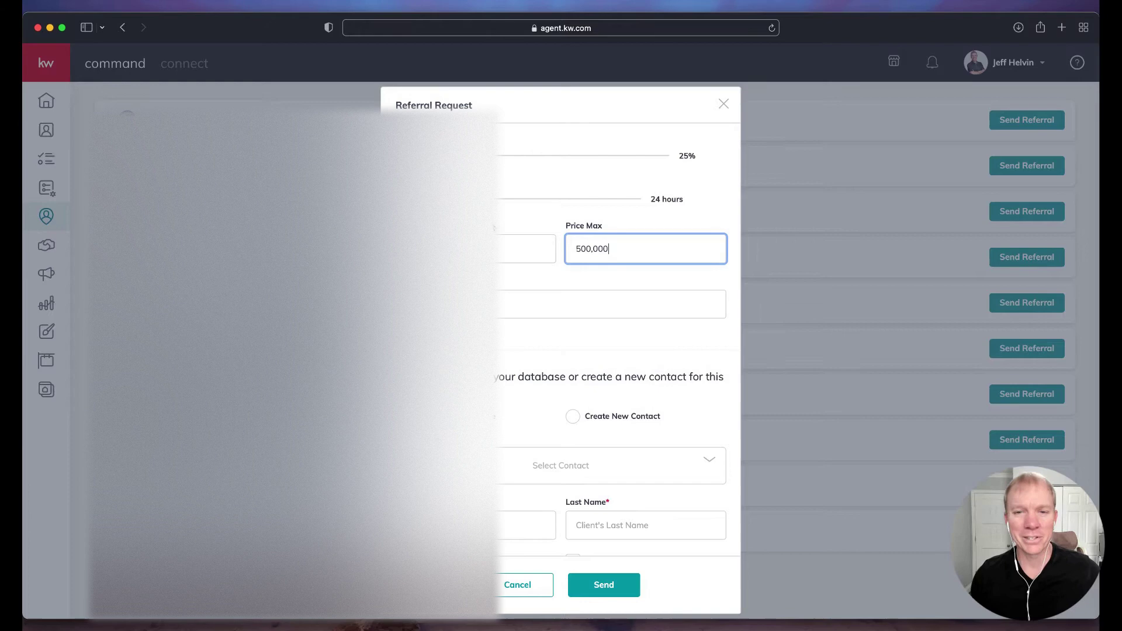
{"action": "scroll", "coordinate": [581, 346], "scroll_direction": "down", "scroll_amount": 1}
Step: Type a note 'about the referral...' into the referral notes field
{"action": "key", "text": "Tab"}
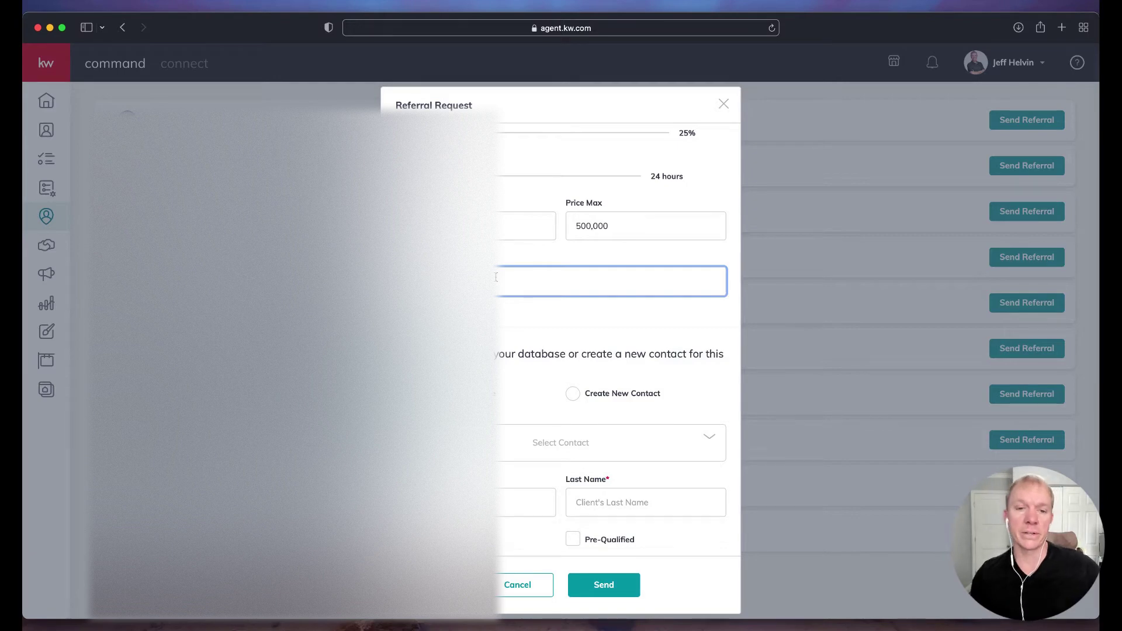
{"action": "scroll", "coordinate": [496, 277], "scroll_direction": "down", "scroll_amount": 2}
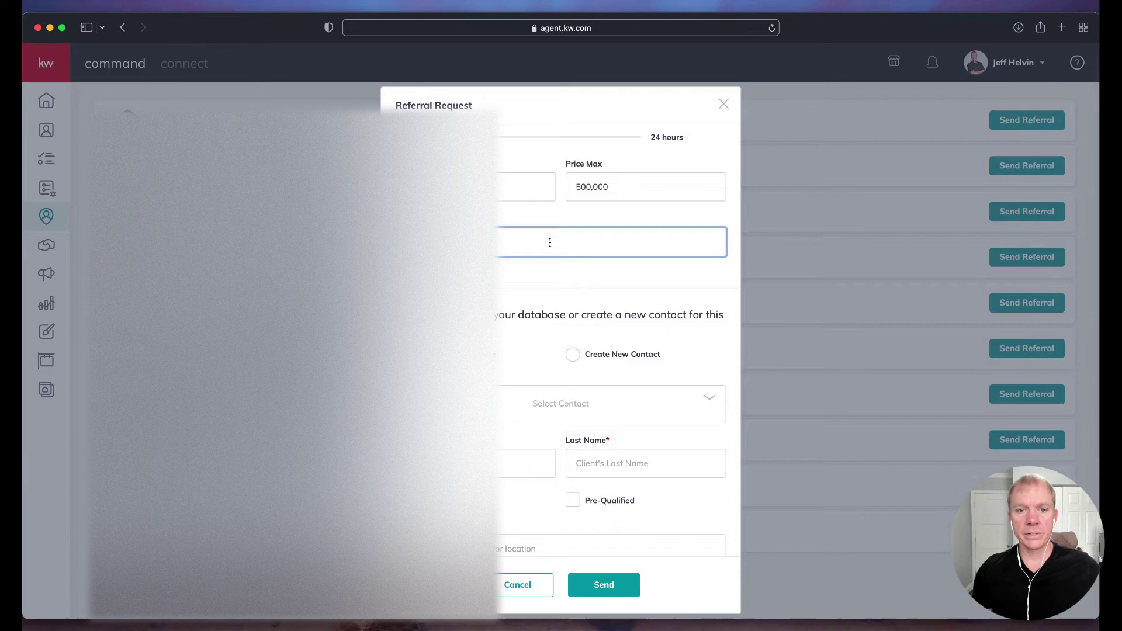
{"action": "type", "text": "about the"}
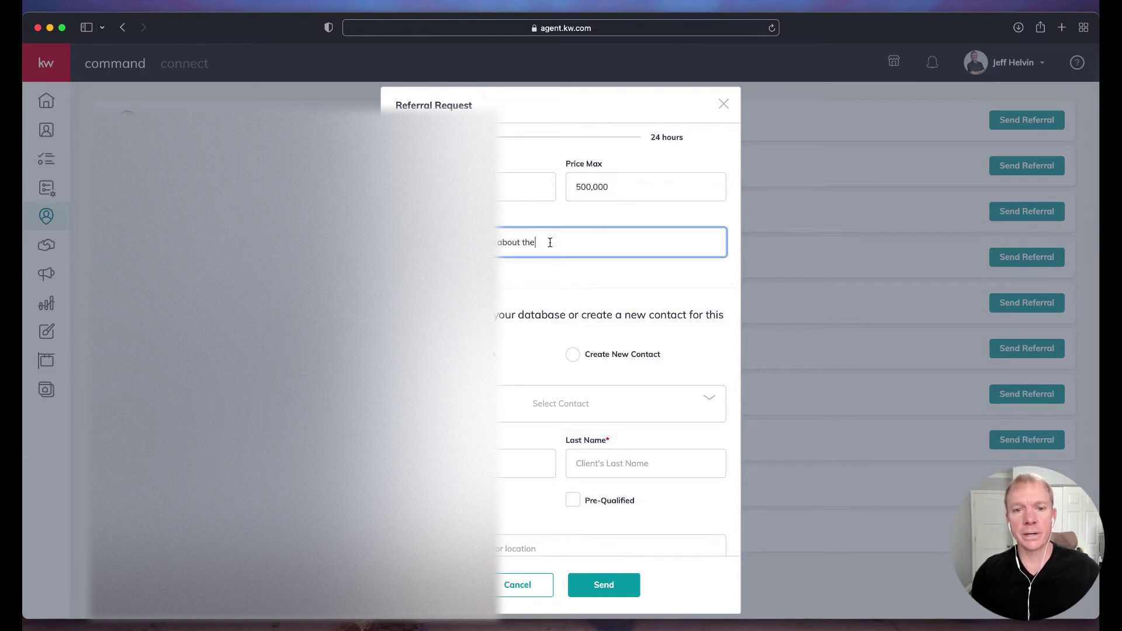
{"action": "type", "text": " referral..."}
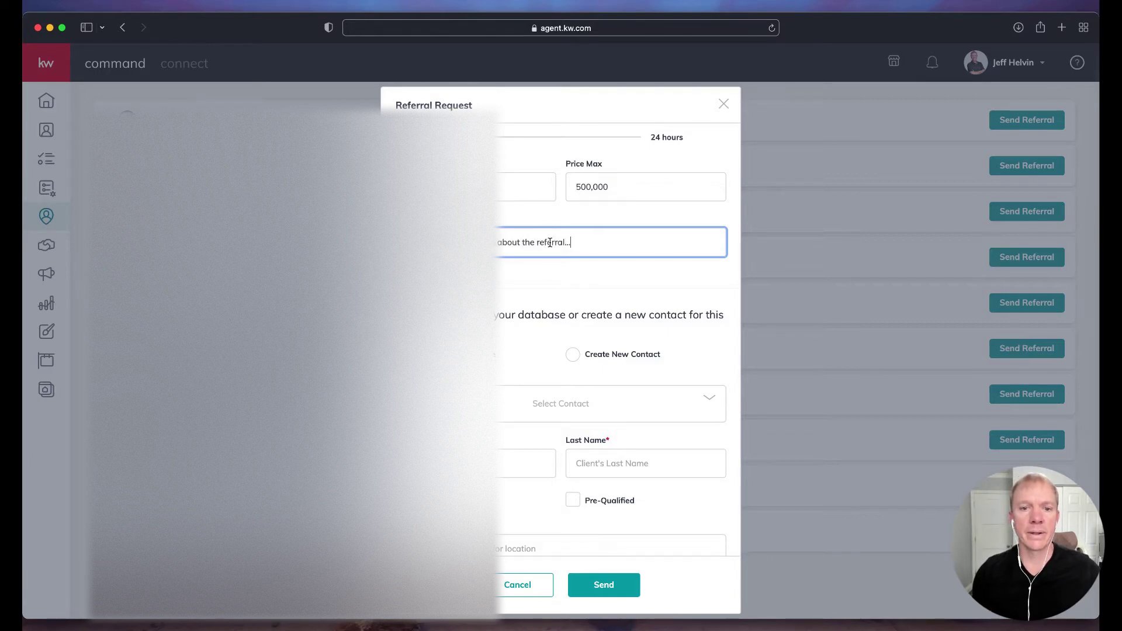
Step: Choose the test client from existing contacts so their details fill in
{"action": "scroll", "coordinate": [553, 252], "scroll_direction": "down", "scroll_amount": 4}
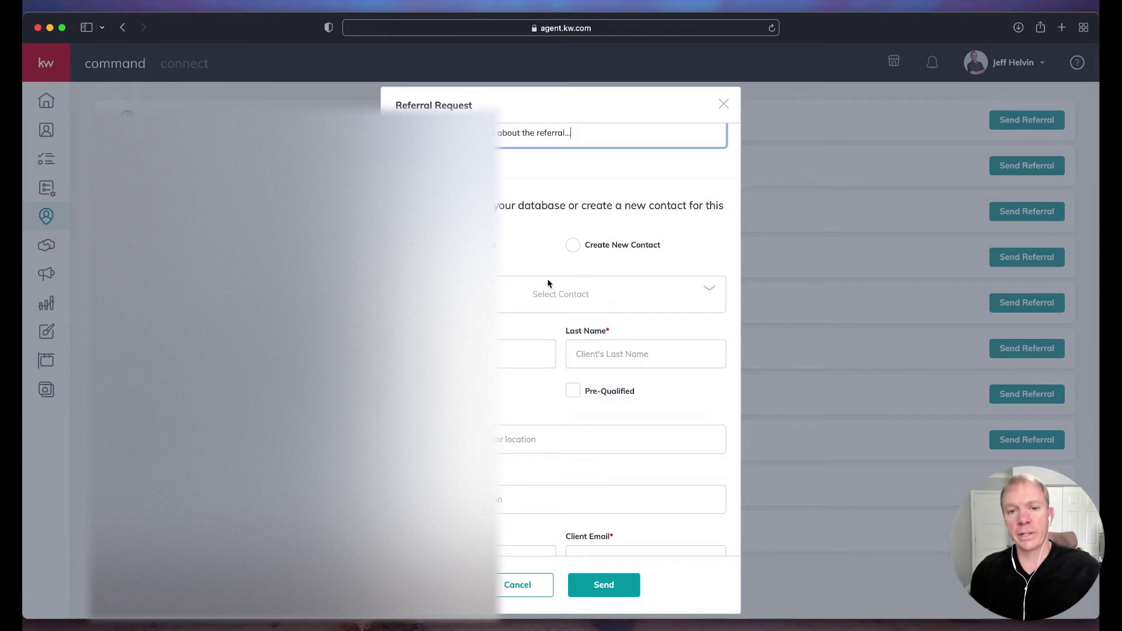
{"action": "left_click", "coordinate": [563, 294]}
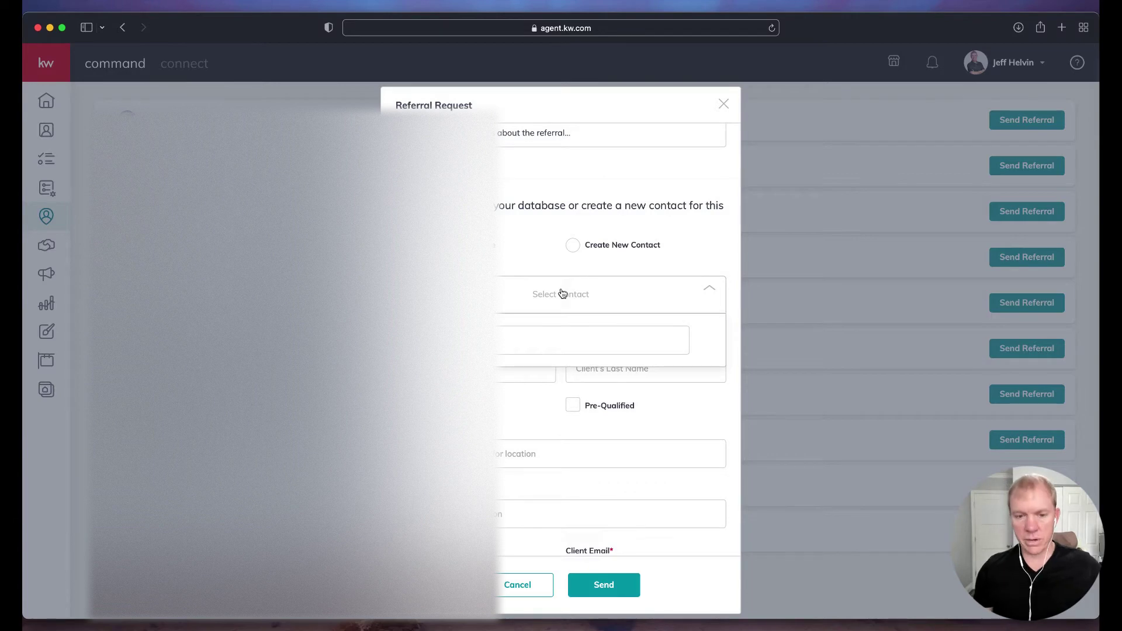
{"action": "left_click", "coordinate": [529, 340]}
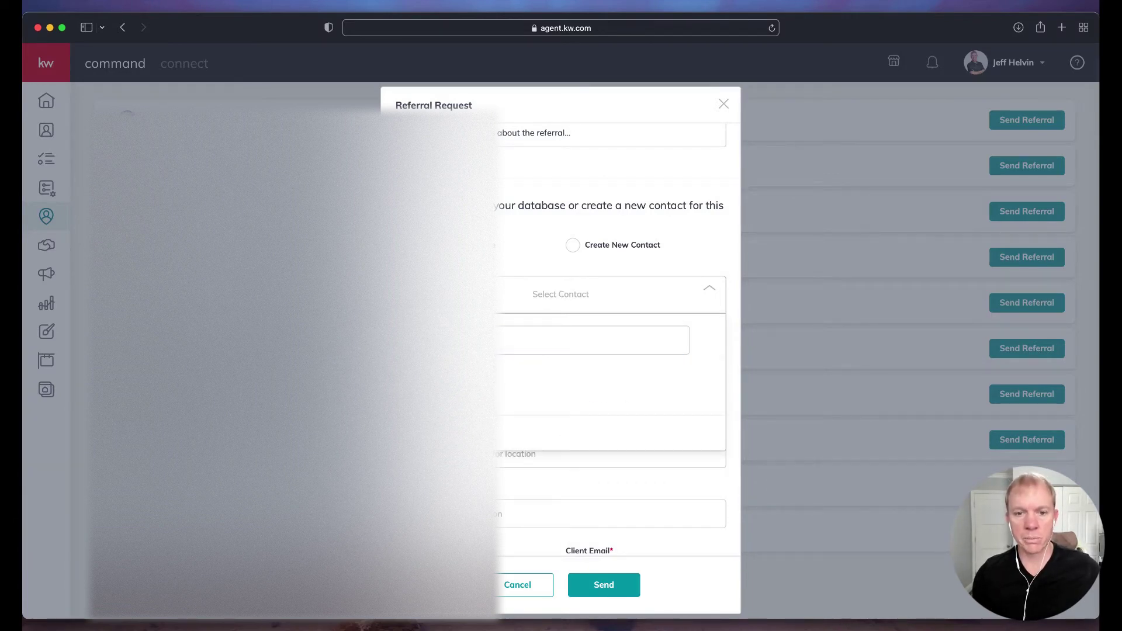
{"action": "left_click", "coordinate": [585, 397]}
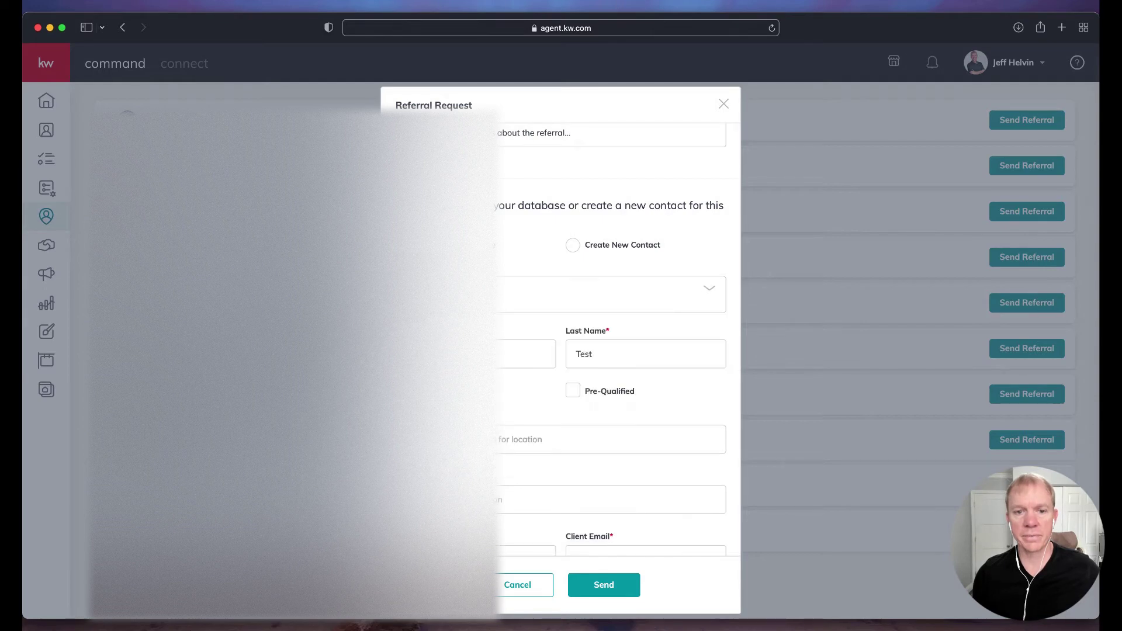
{"action": "scroll", "coordinate": [540, 340], "scroll_direction": "down", "scroll_amount": 1}
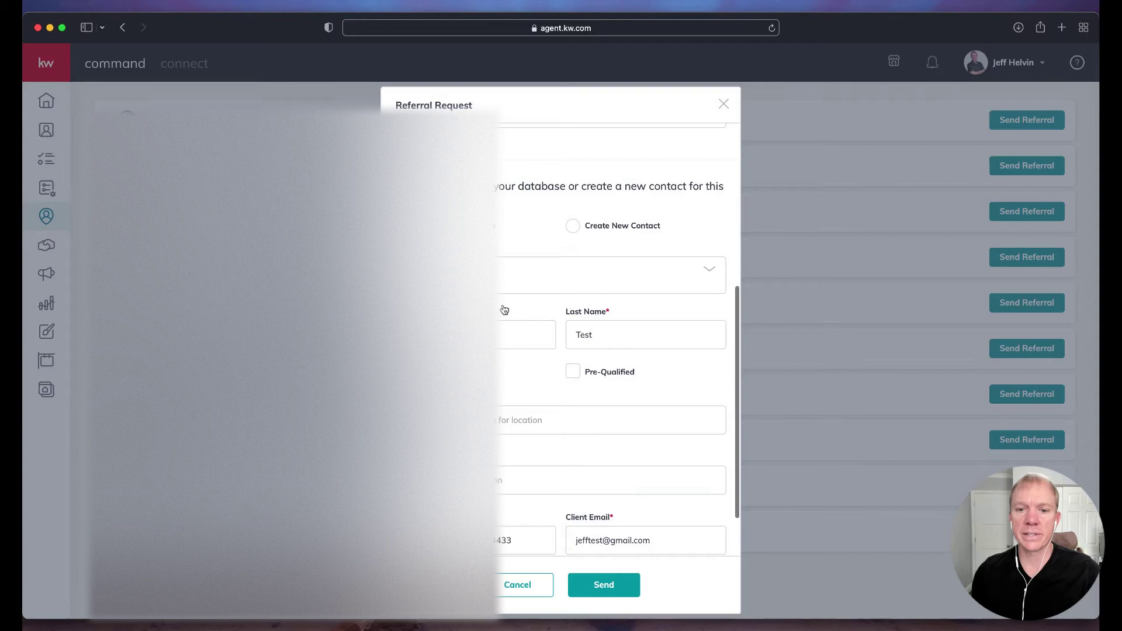
{"action": "scroll", "coordinate": [502, 309], "scroll_direction": "down", "scroll_amount": 1}
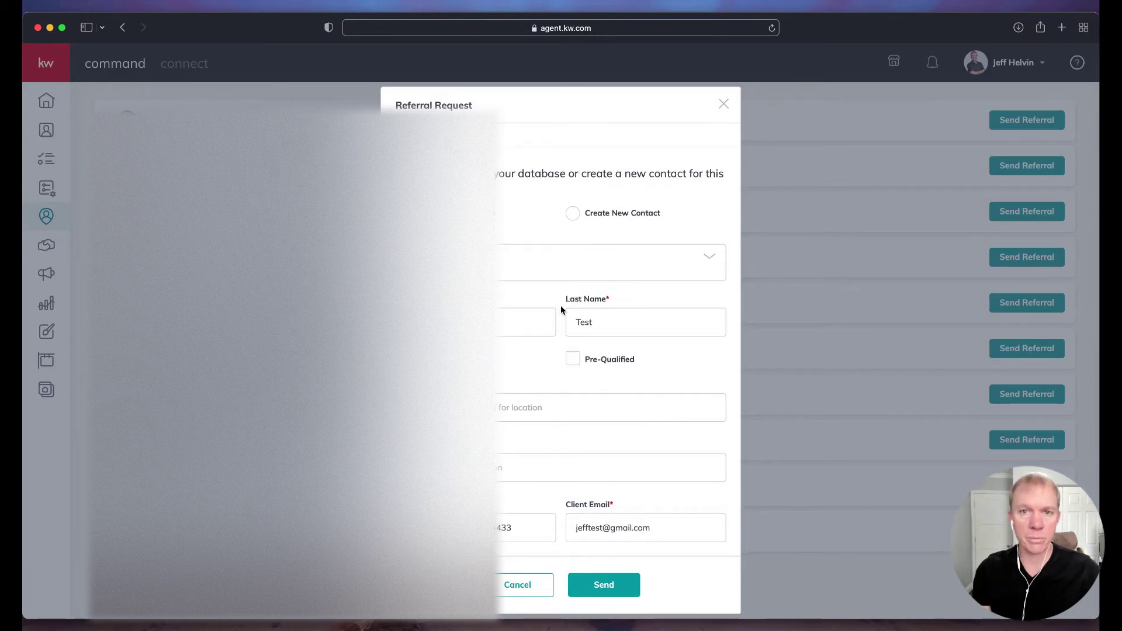
Step: Toggle Create New Contact off again and re-select the existing test client contact
{"action": "left_click", "coordinate": [573, 216]}
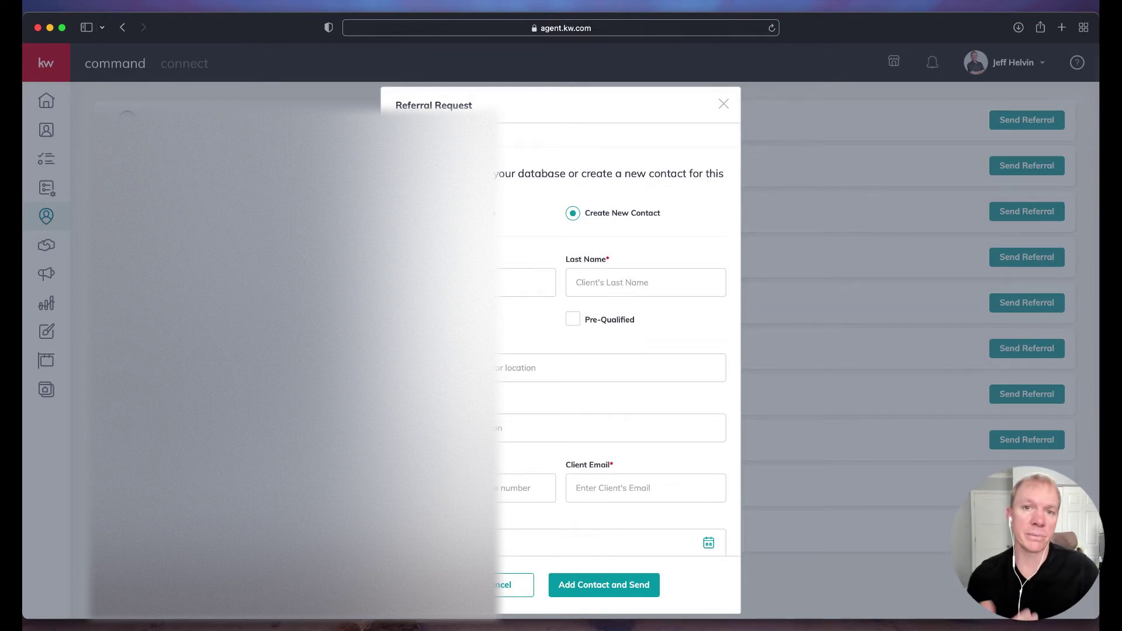
{"action": "left_click", "coordinate": [491, 213]}
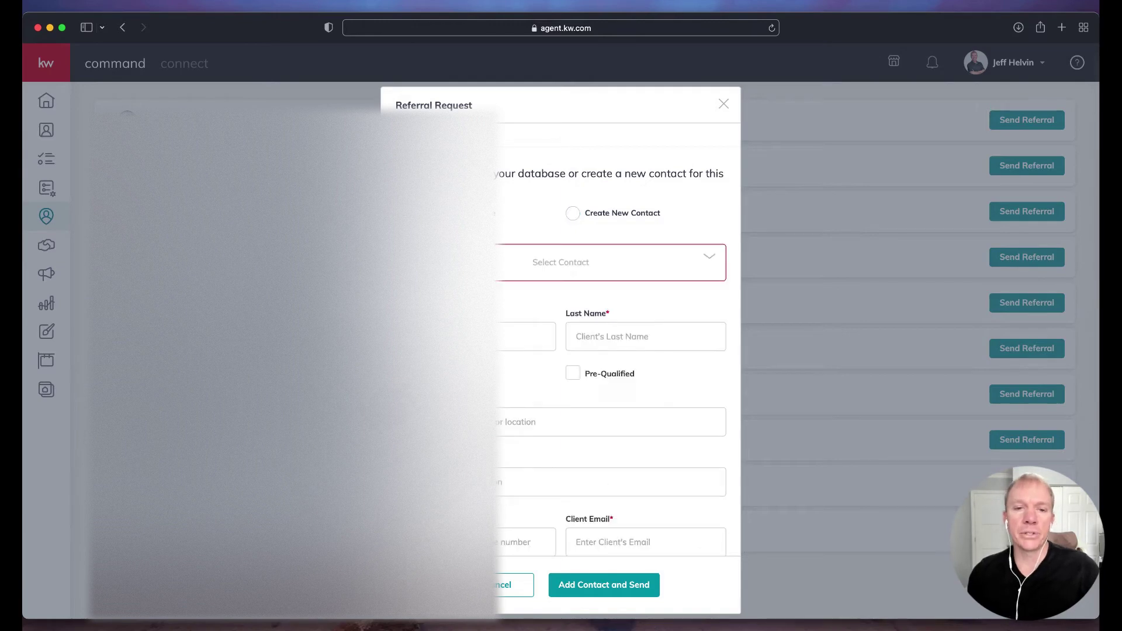
{"action": "left_click", "coordinate": [547, 272]}
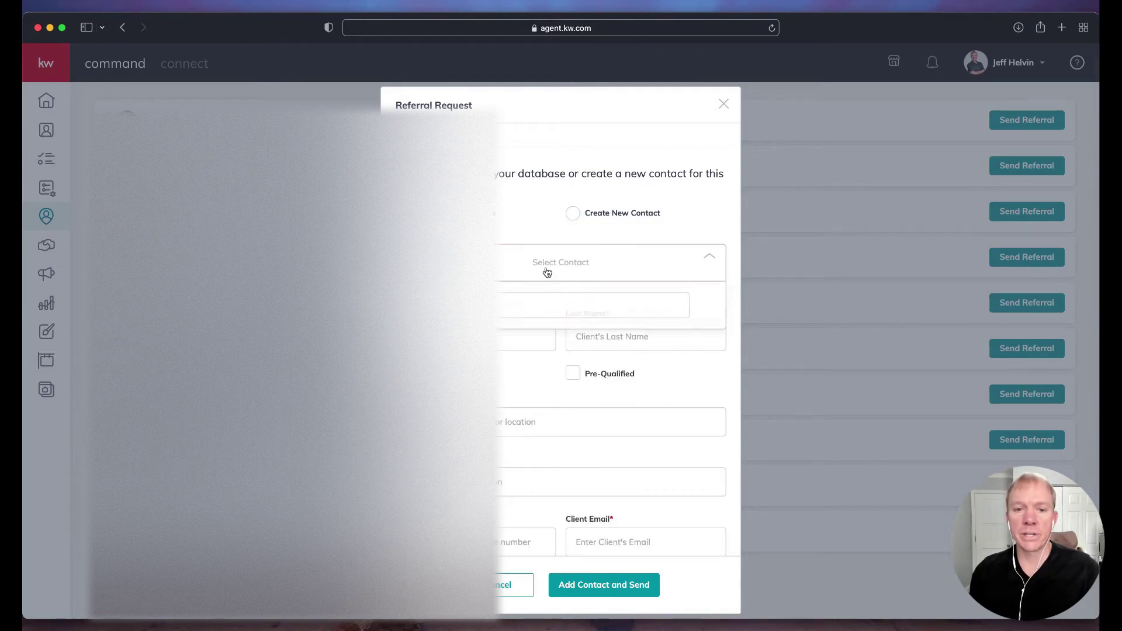
{"action": "left_click", "coordinate": [506, 309]}
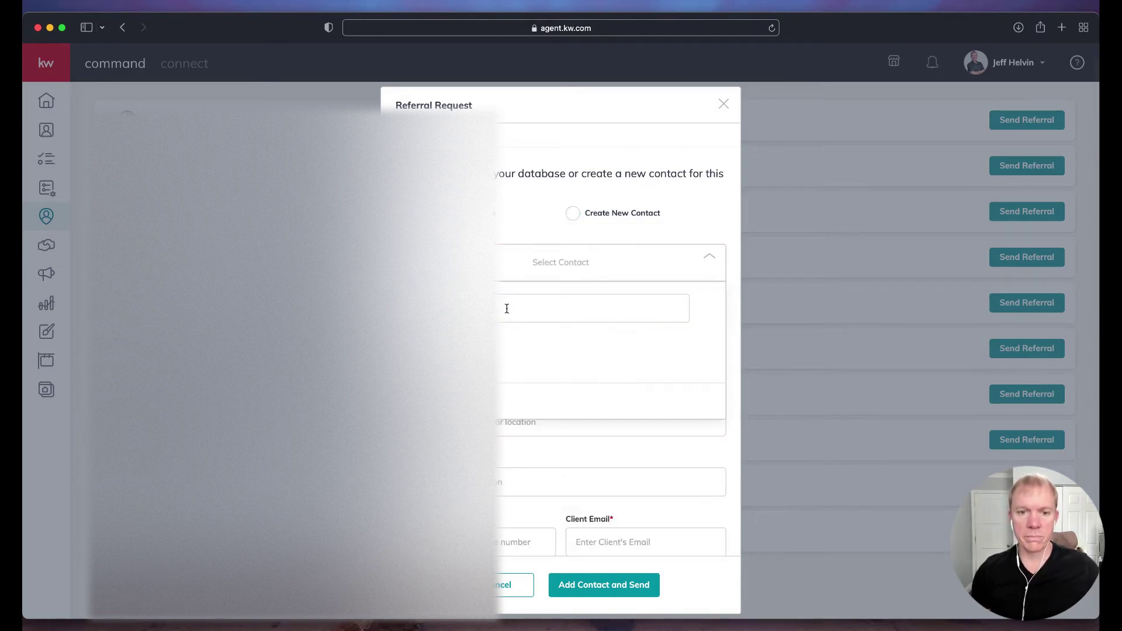
{"action": "left_click", "coordinate": [506, 365]}
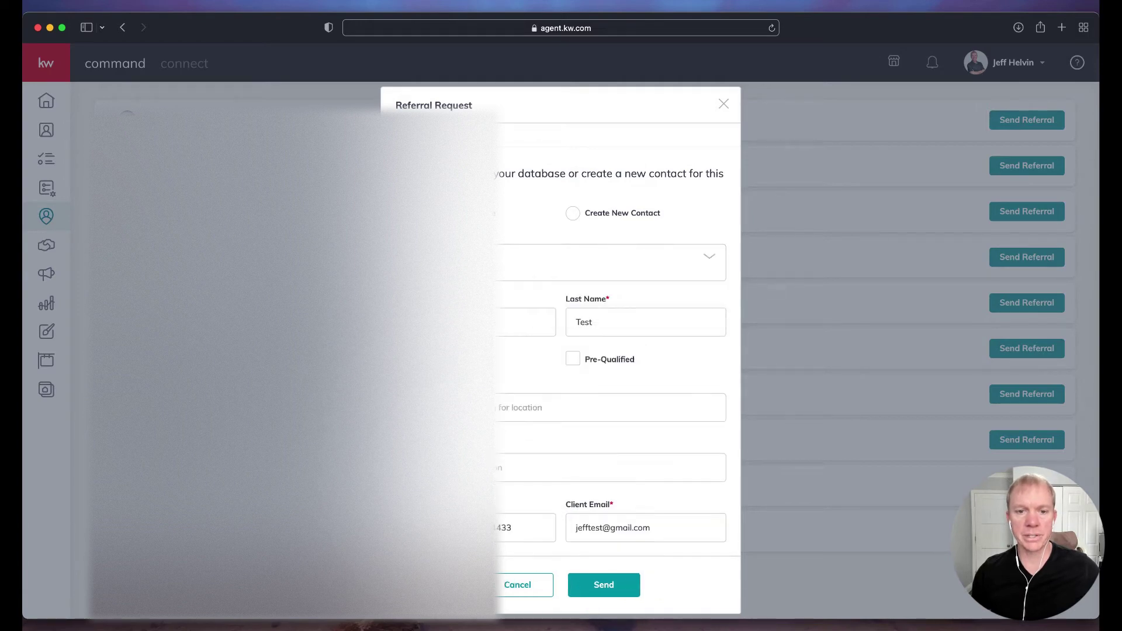
Step: Search 'premium outlets' and set the location to the Las Vegas Premium Outlets suggestion
{"action": "scroll", "coordinate": [518, 227], "scroll_direction": "down", "scroll_amount": 2}
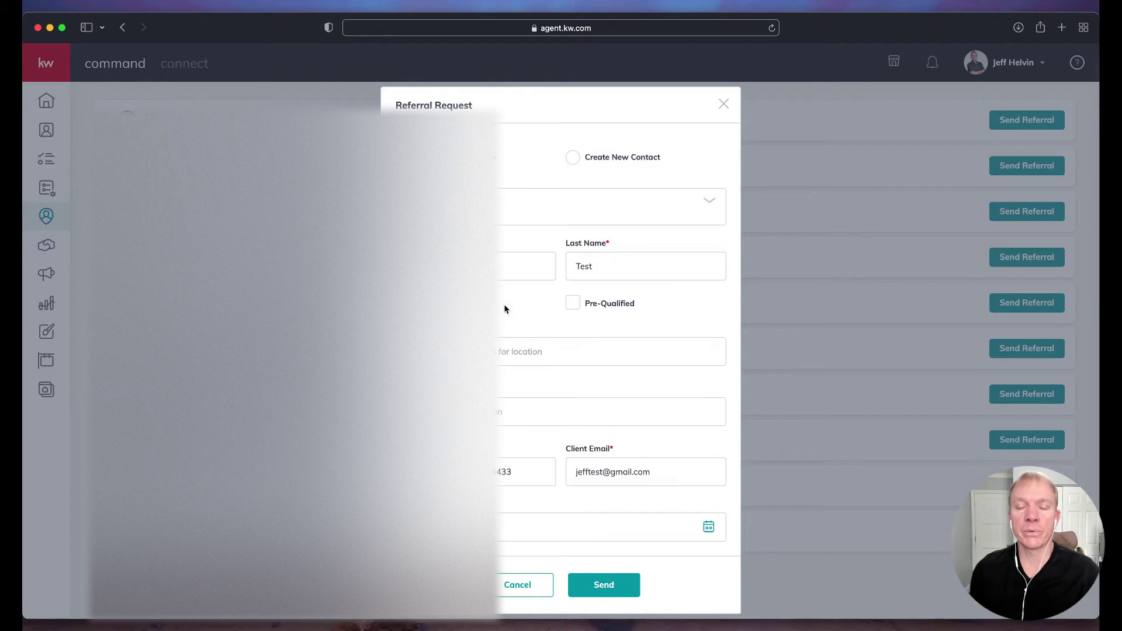
{"action": "left_click", "coordinate": [508, 353]}
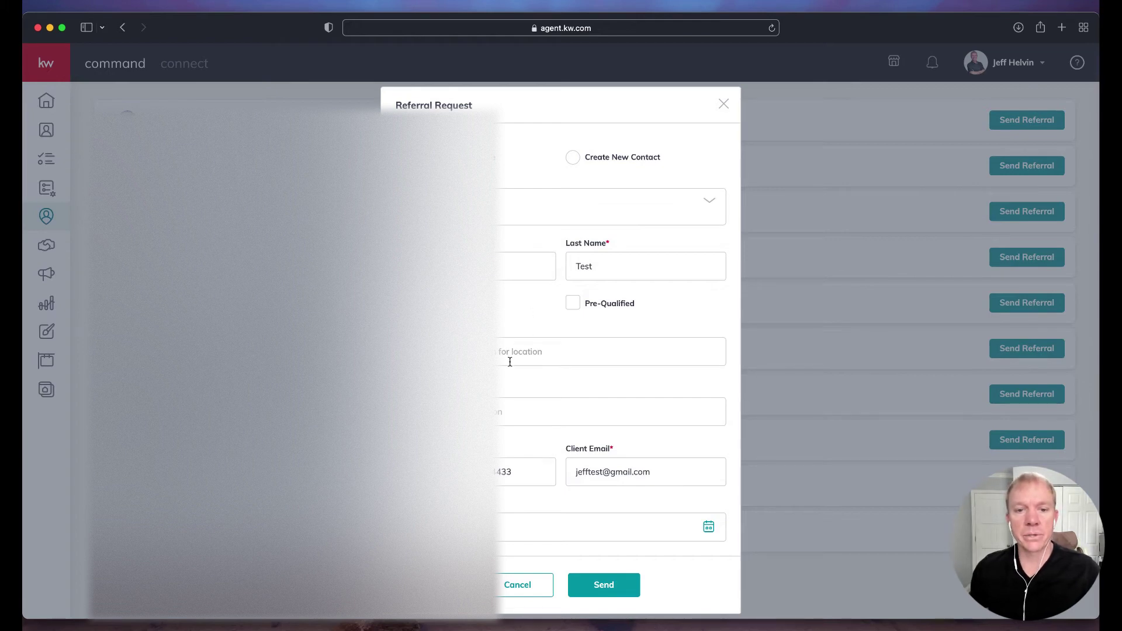
{"action": "left_click", "coordinate": [499, 409]}
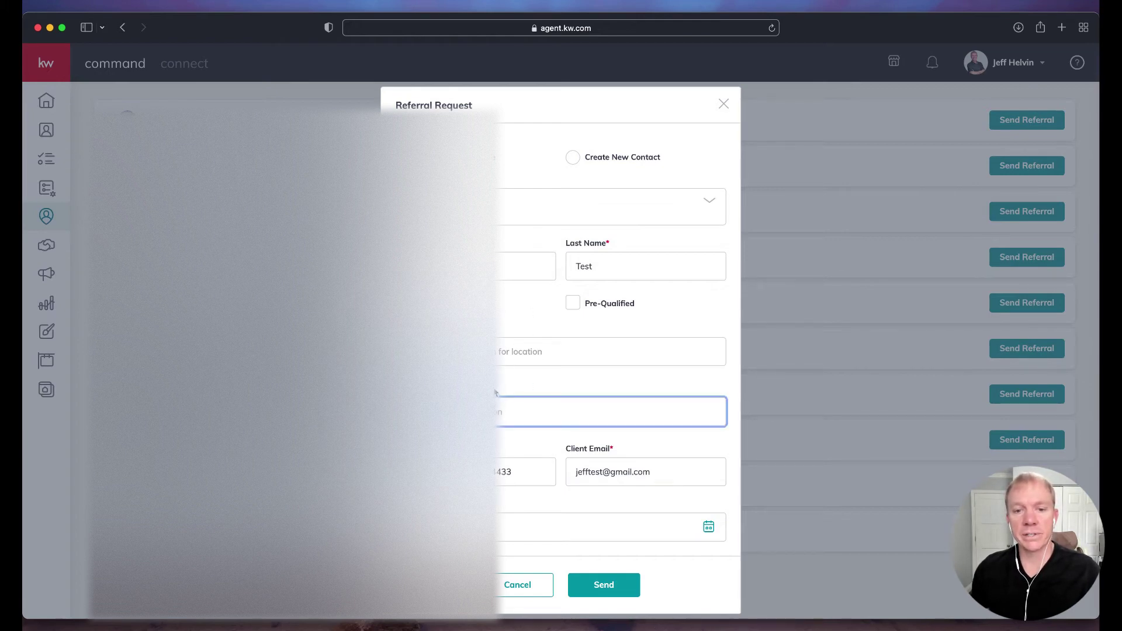
{"action": "left_click", "coordinate": [503, 411]}
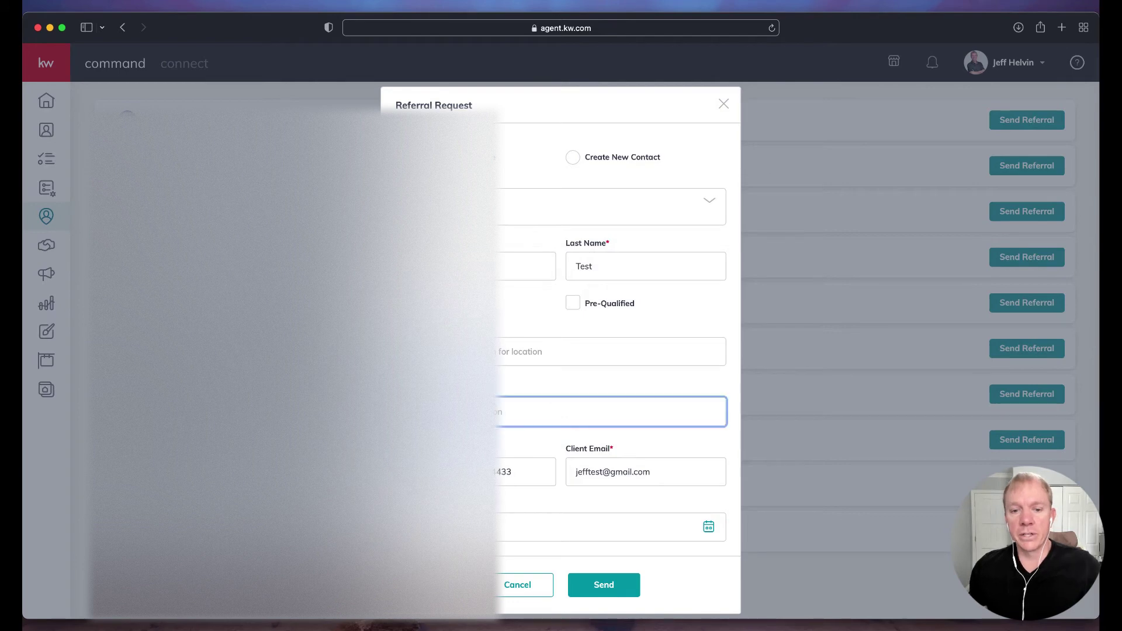
{"action": "type", "text": "premium outlets"}
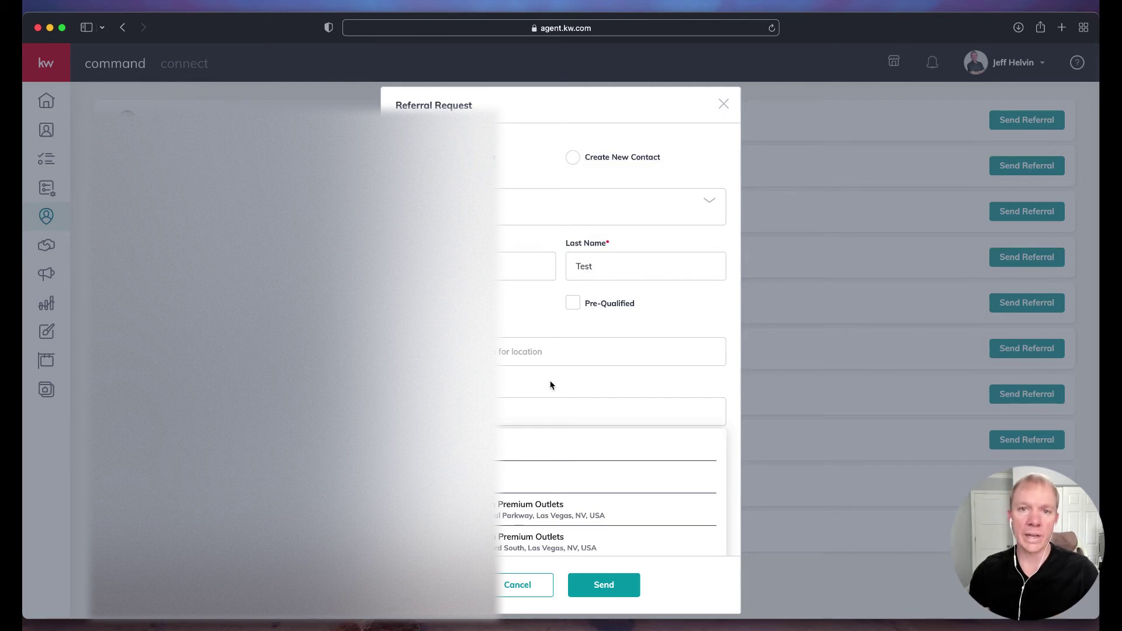
{"action": "left_click", "coordinate": [550, 385]}
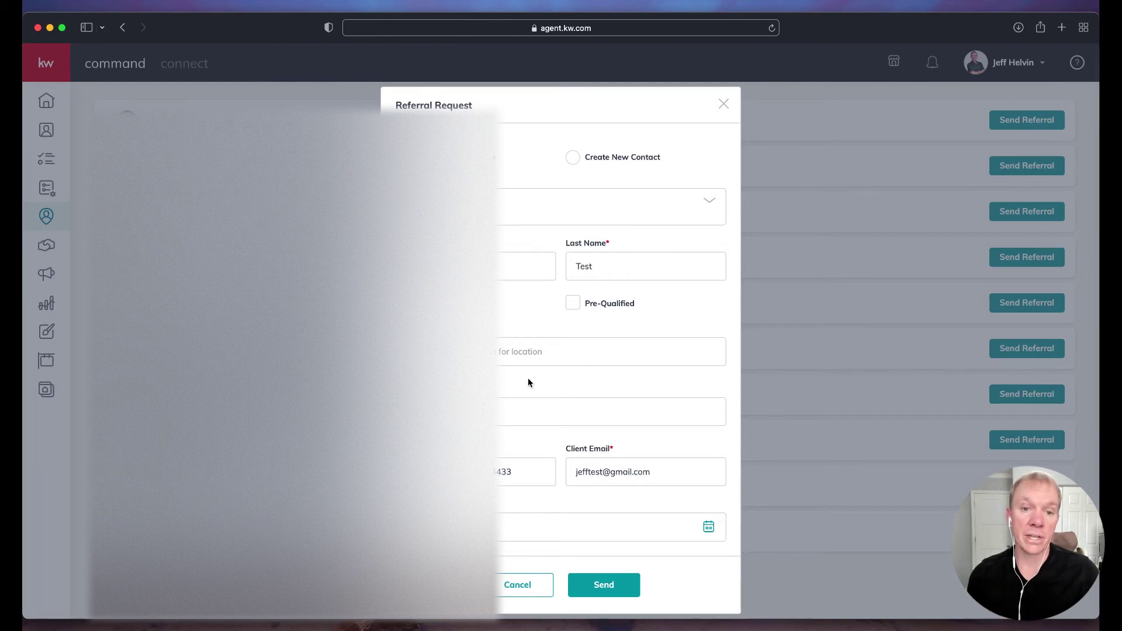
{"action": "scroll", "coordinate": [528, 379], "scroll_direction": "down", "scroll_amount": 2}
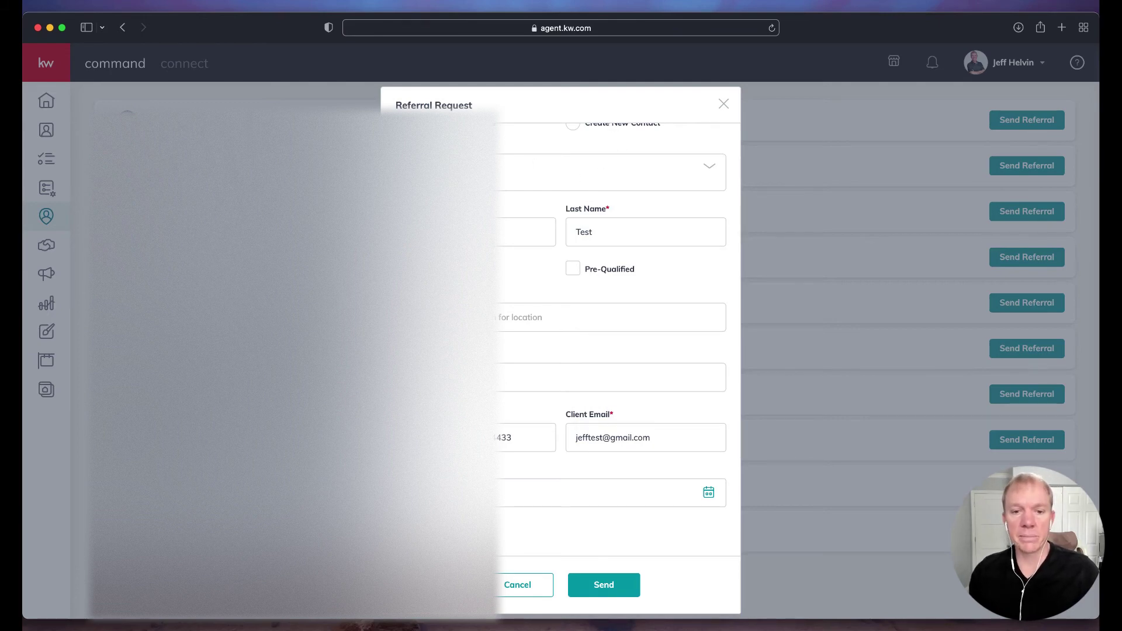
{"action": "triple_click", "coordinate": [611, 414]}
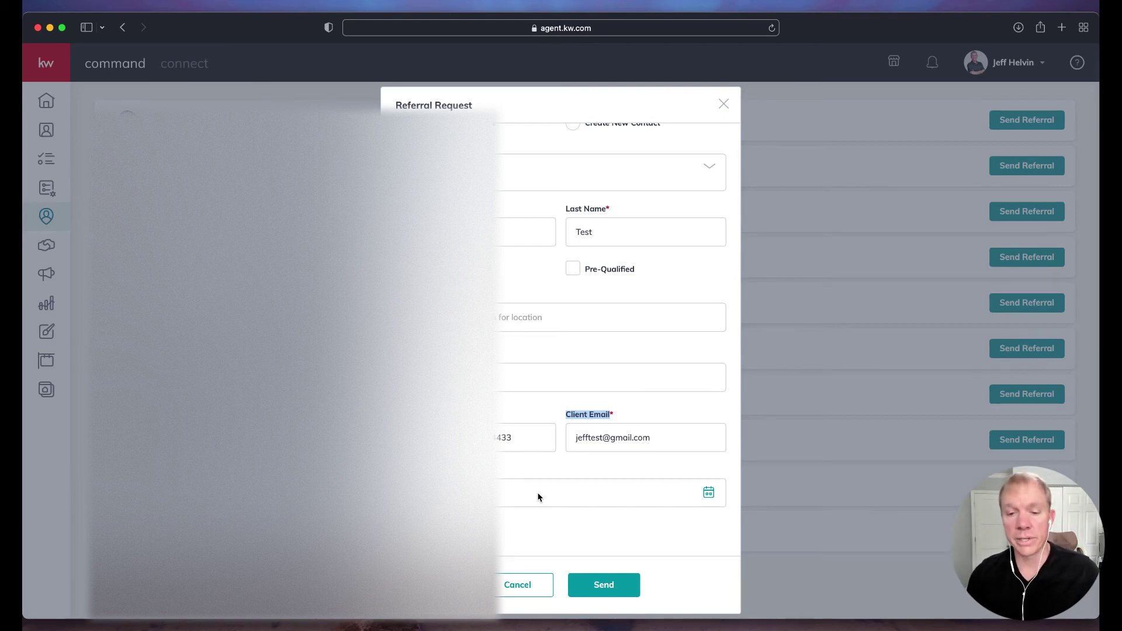
Step: Pick a January date for the referral and scroll back up to review the form
{"action": "left_click", "coordinate": [709, 494]}
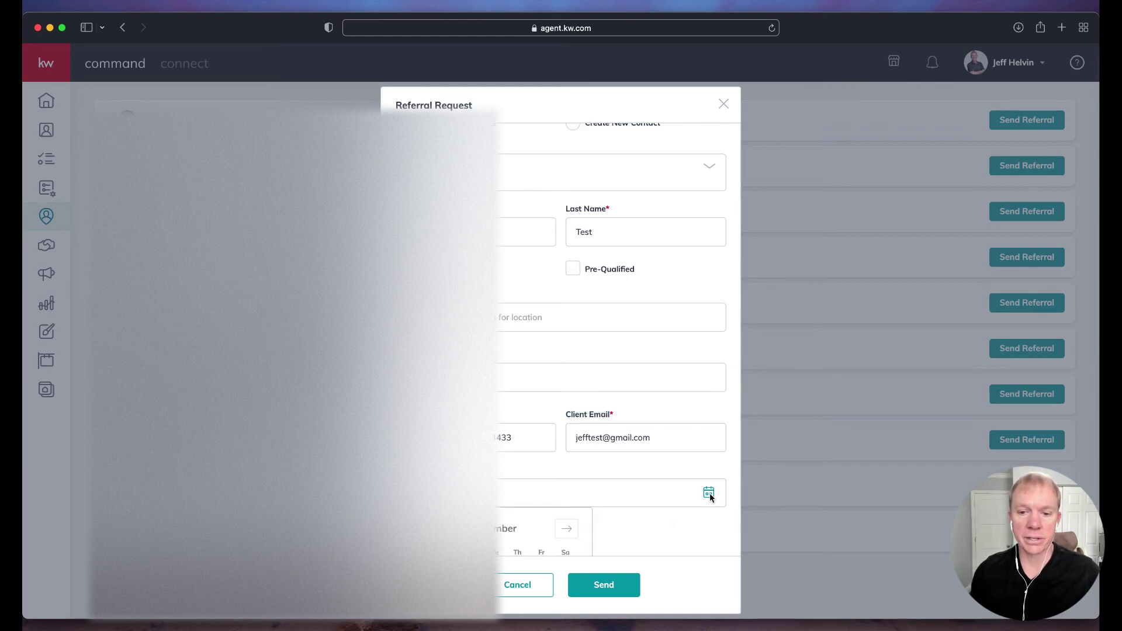
{"action": "scroll", "coordinate": [511, 534], "scroll_direction": "down", "scroll_amount": 4}
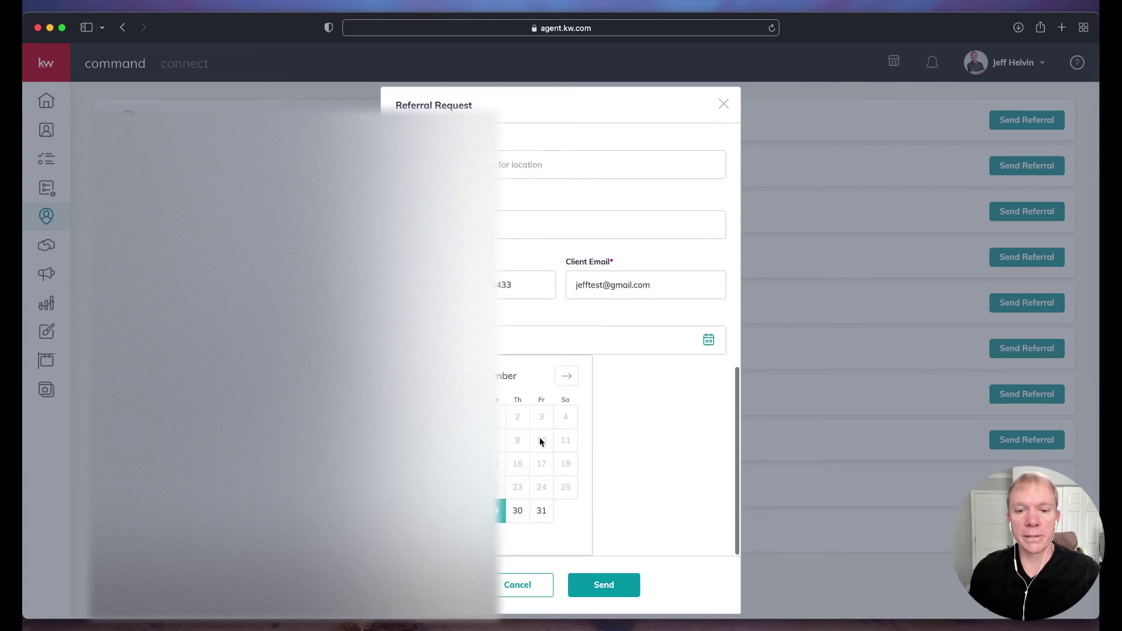
{"action": "left_click", "coordinate": [566, 375]}
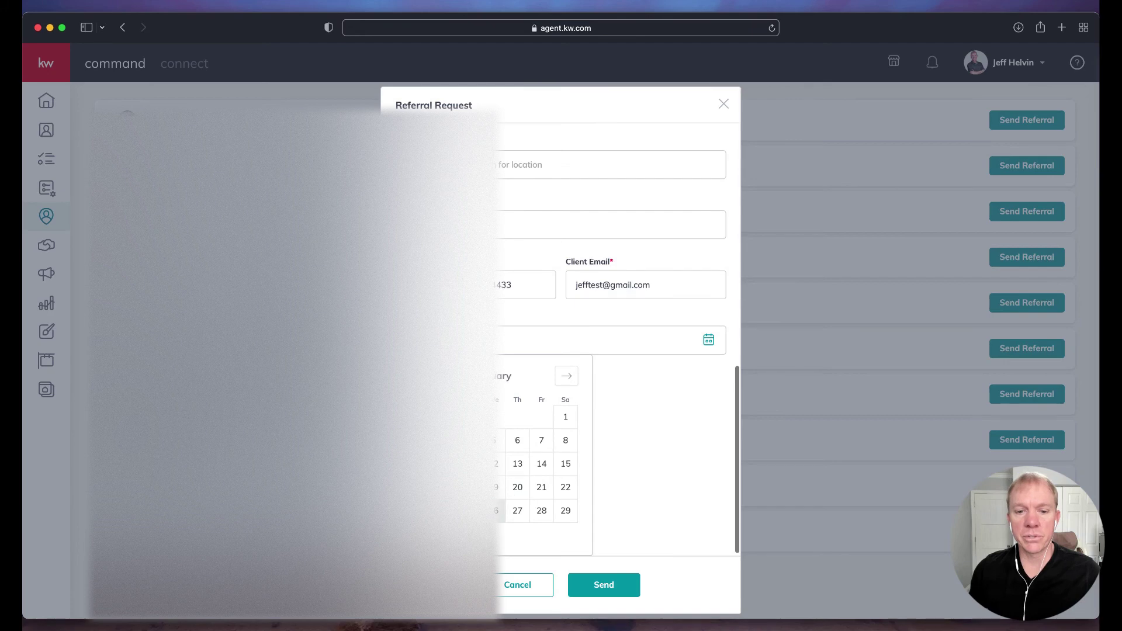
{"action": "left_click", "coordinate": [630, 456]}
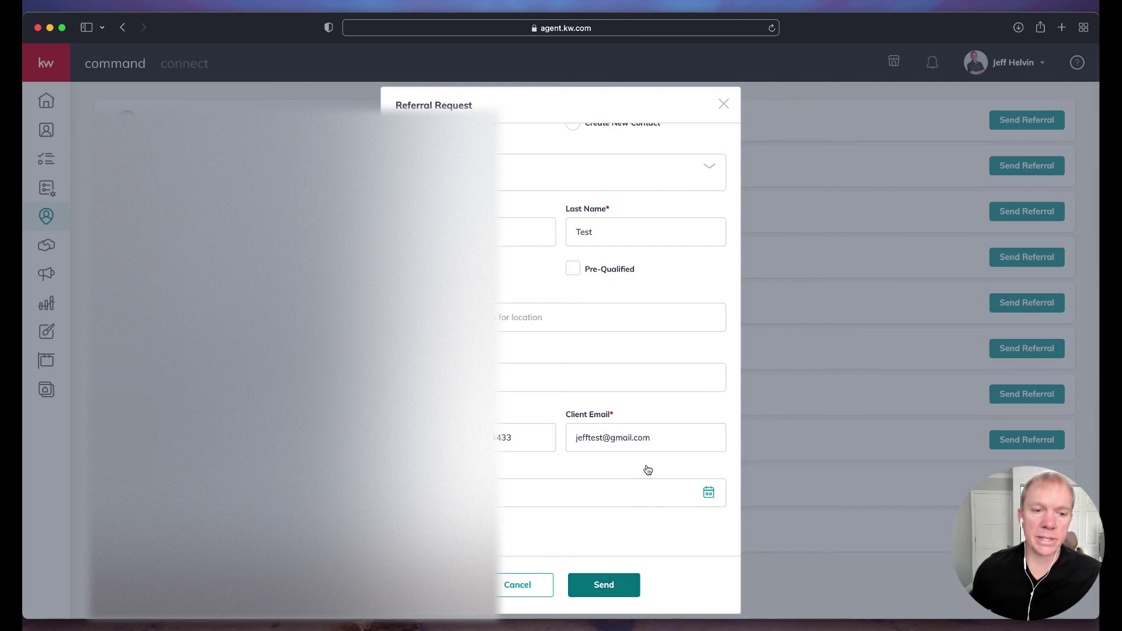
{"action": "scroll", "coordinate": [621, 333], "scroll_direction": "up", "scroll_amount": 3}
{"action": "scroll", "coordinate": [673, 253], "scroll_direction": "up", "scroll_amount": 5}
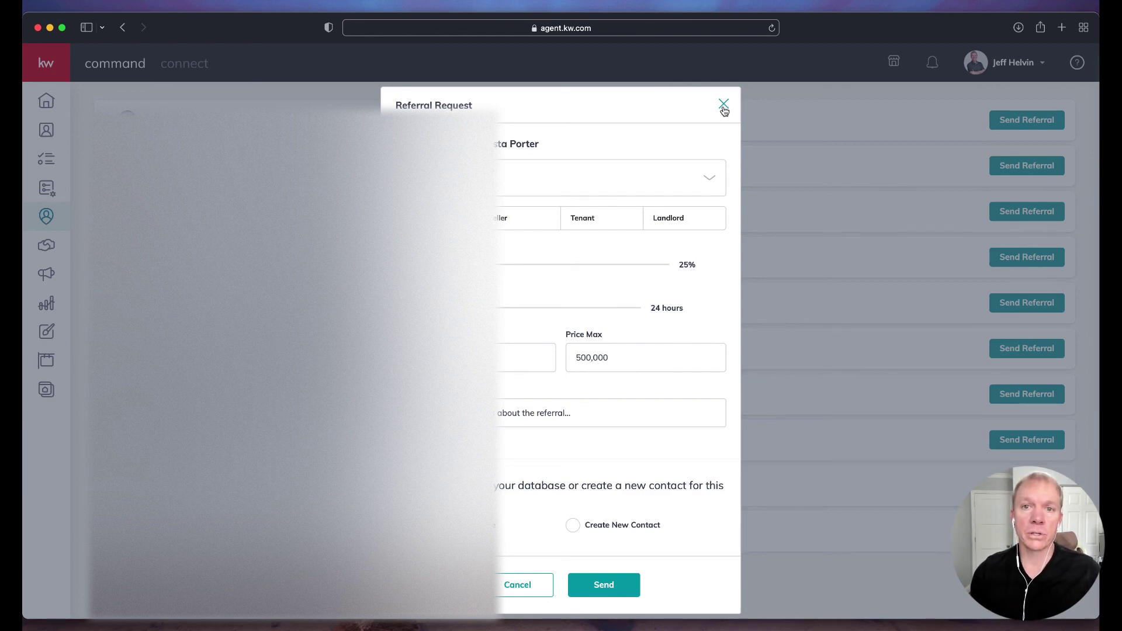
{"action": "left_click", "coordinate": [724, 106]}
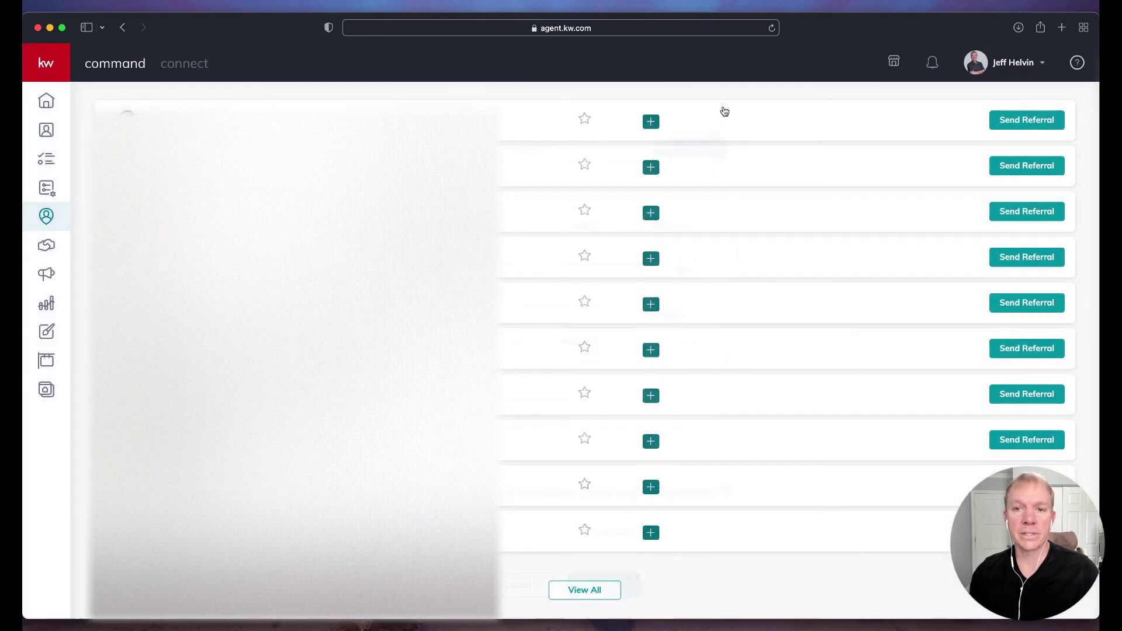
{"action": "scroll", "coordinate": [716, 418], "scroll_direction": "up", "scroll_amount": 1}
{"action": "scroll", "coordinate": [712, 421], "scroll_direction": "up", "scroll_amount": 1}
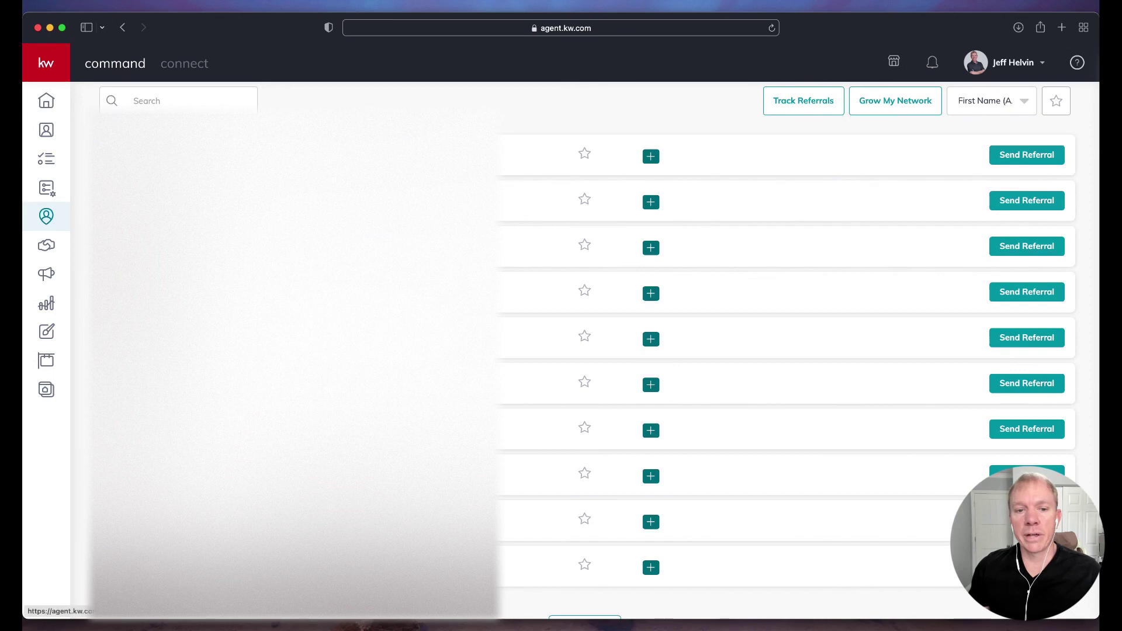
{"action": "scroll", "coordinate": [585, 351], "scroll_direction": "down", "scroll_amount": 3}
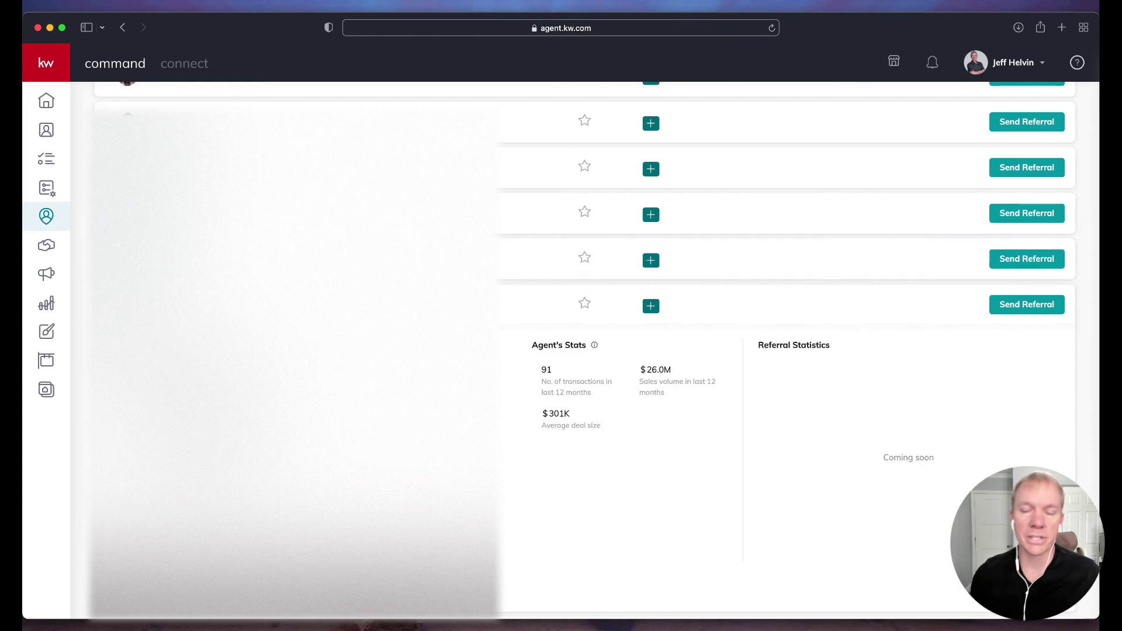
{"action": "scroll", "coordinate": [783, 351], "scroll_direction": "up", "scroll_amount": 5}
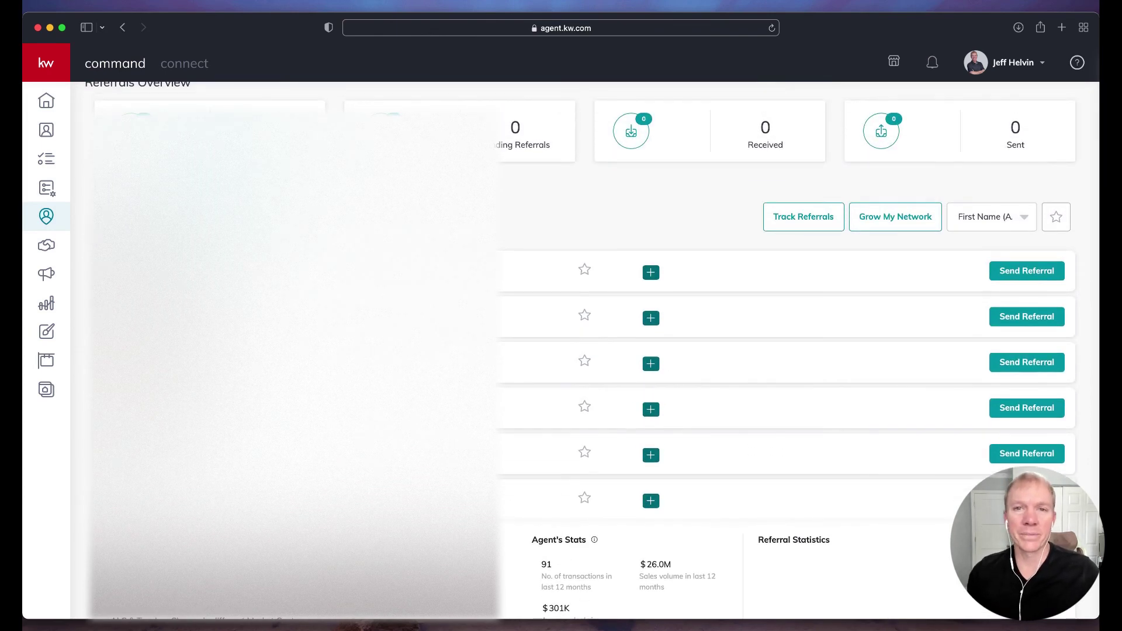